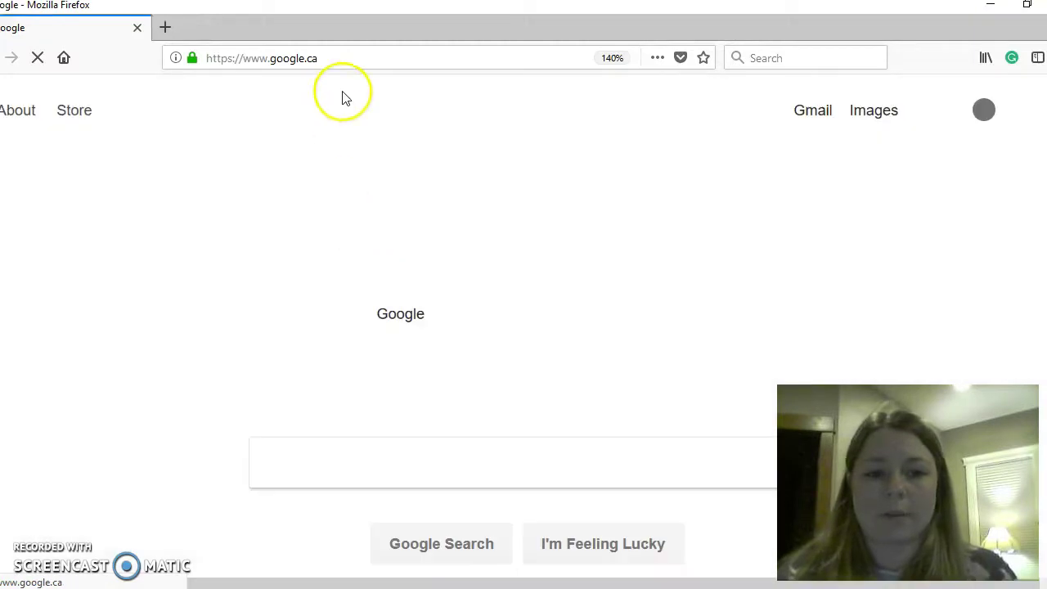
left_click(342, 55)
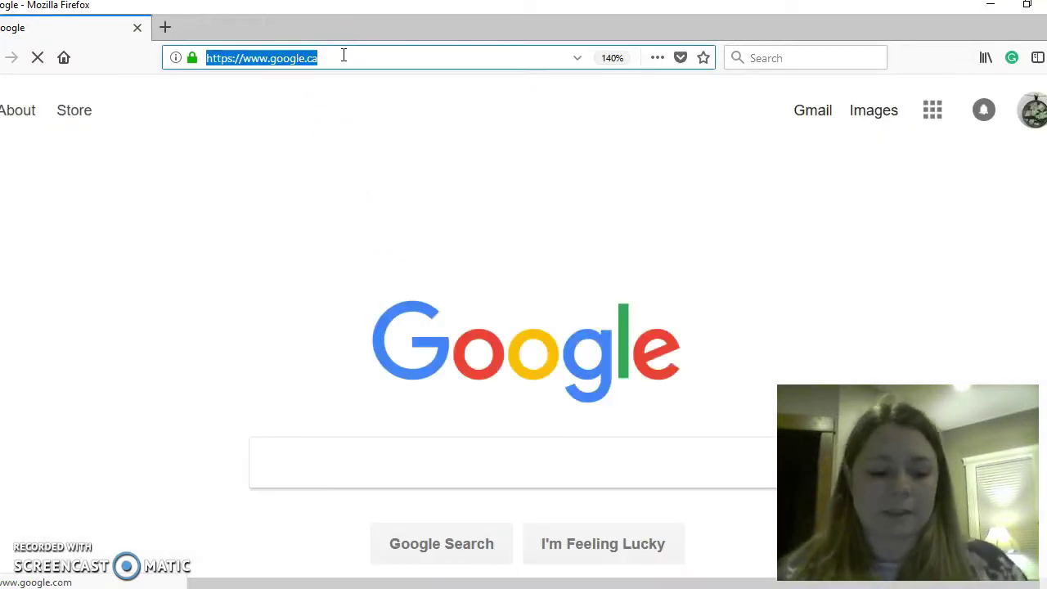
type("www.")
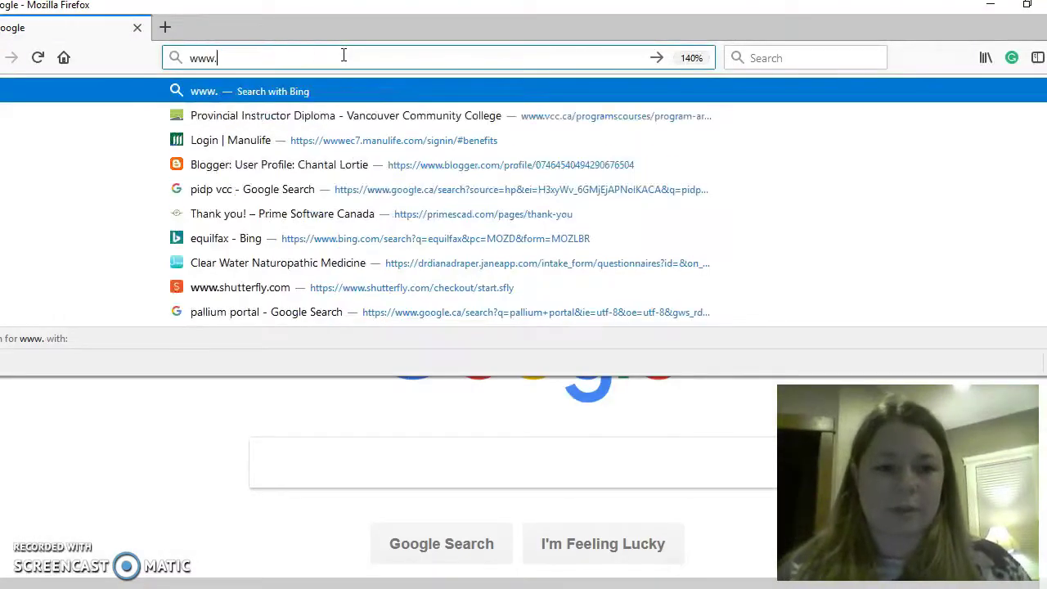
type("ca")
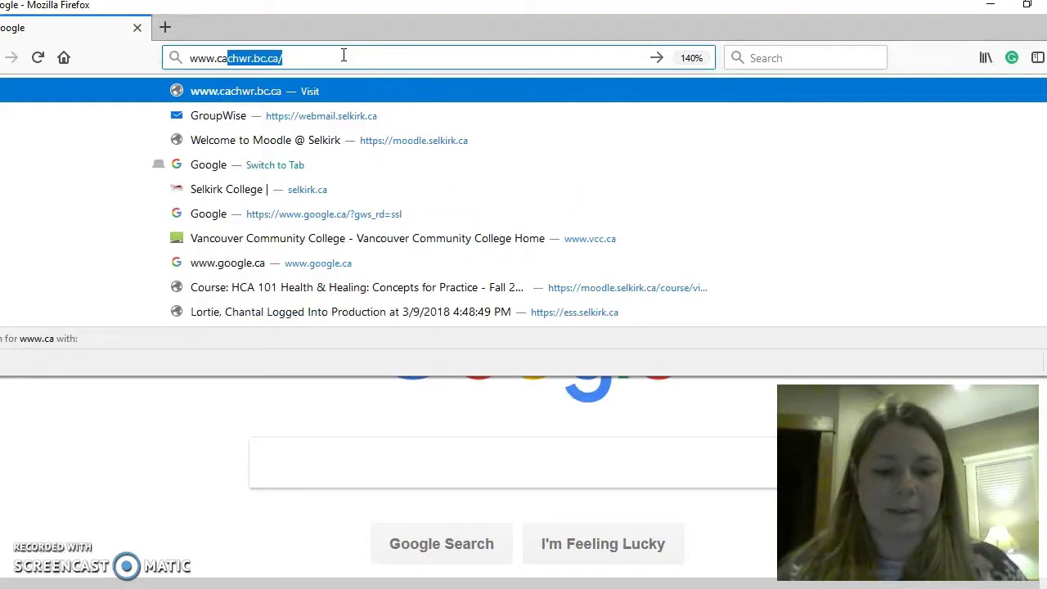
type("chwr")
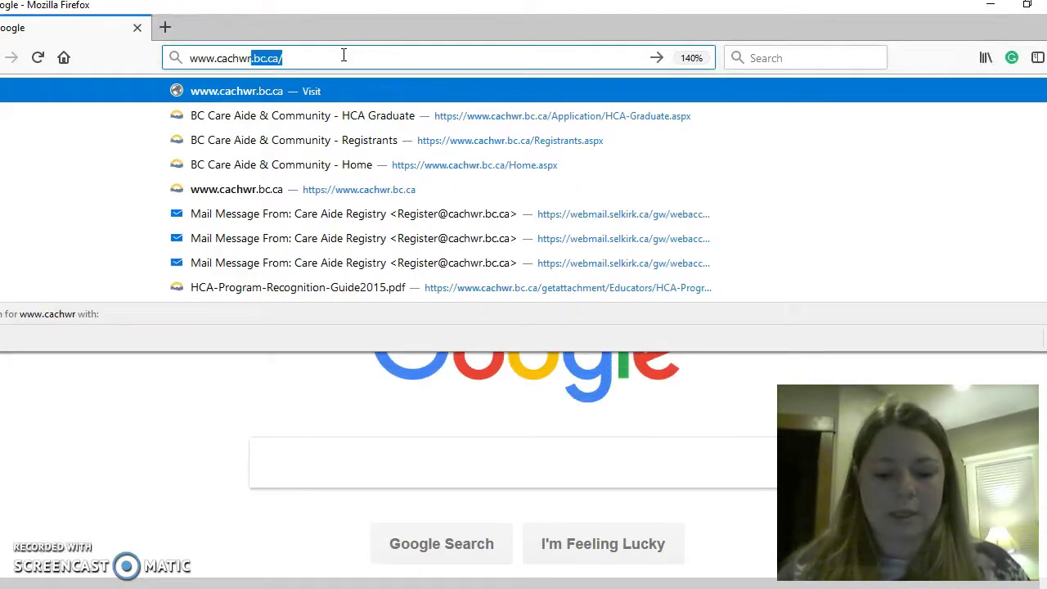
type(".bc")
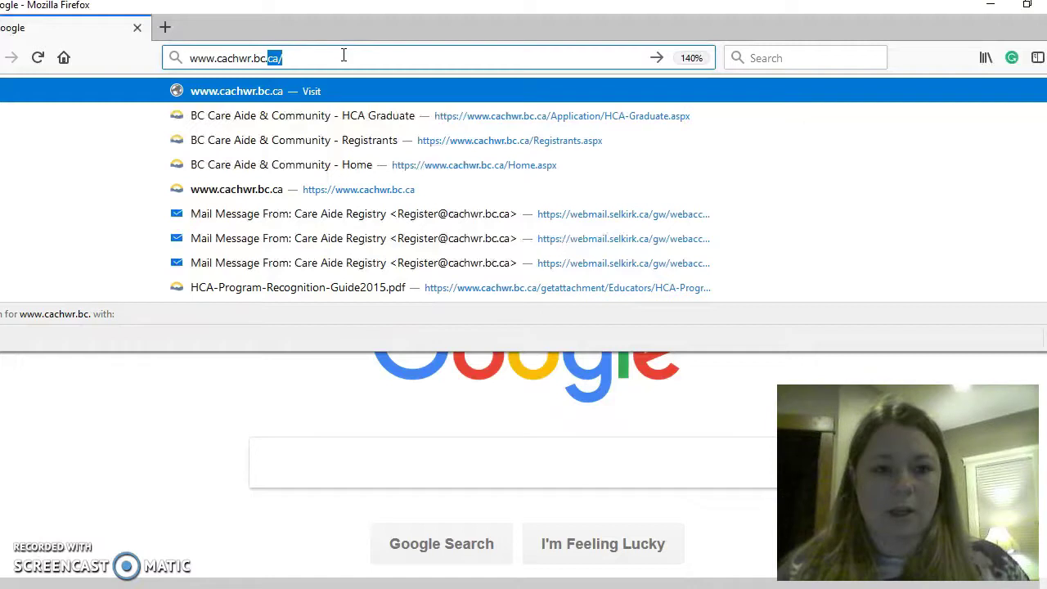
type(".ca")
key("Return")
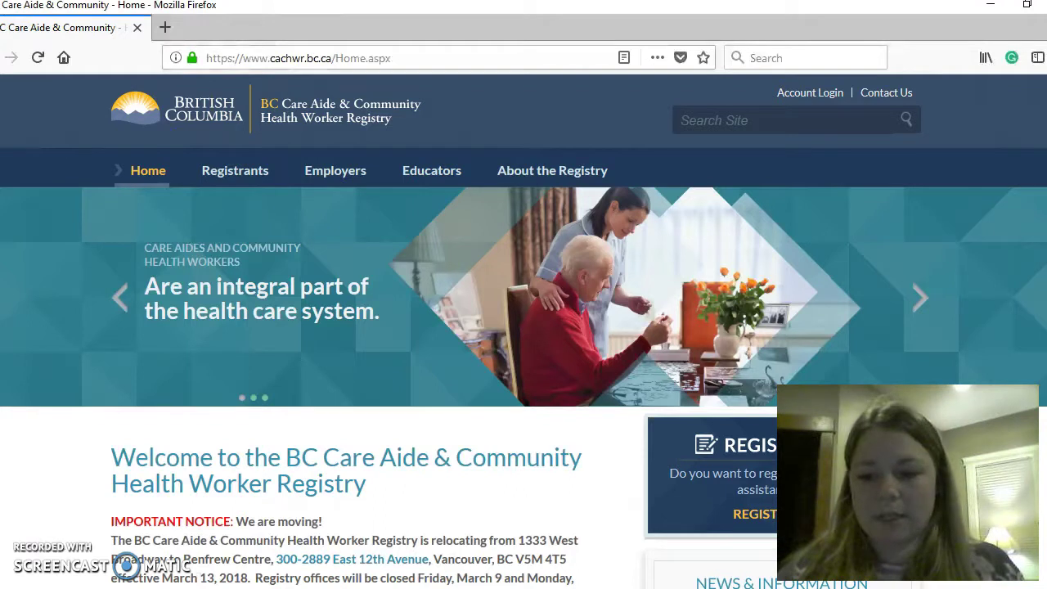
- Use REGISTER NOW in the Registration panel and scroll to the registration pathway boxes
scroll(523, 327, "down", 5)
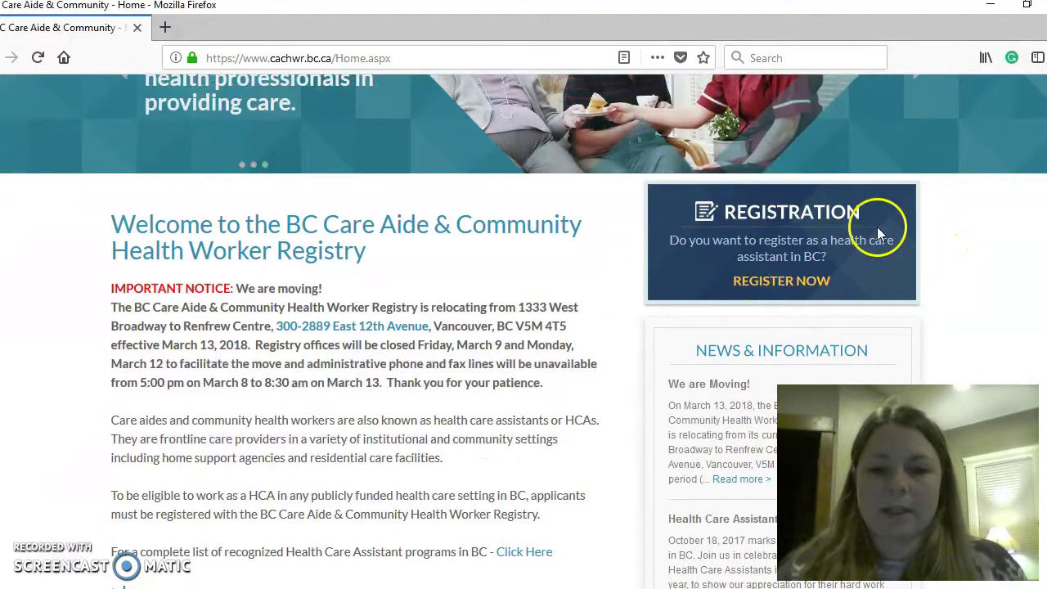
left_click(759, 289)
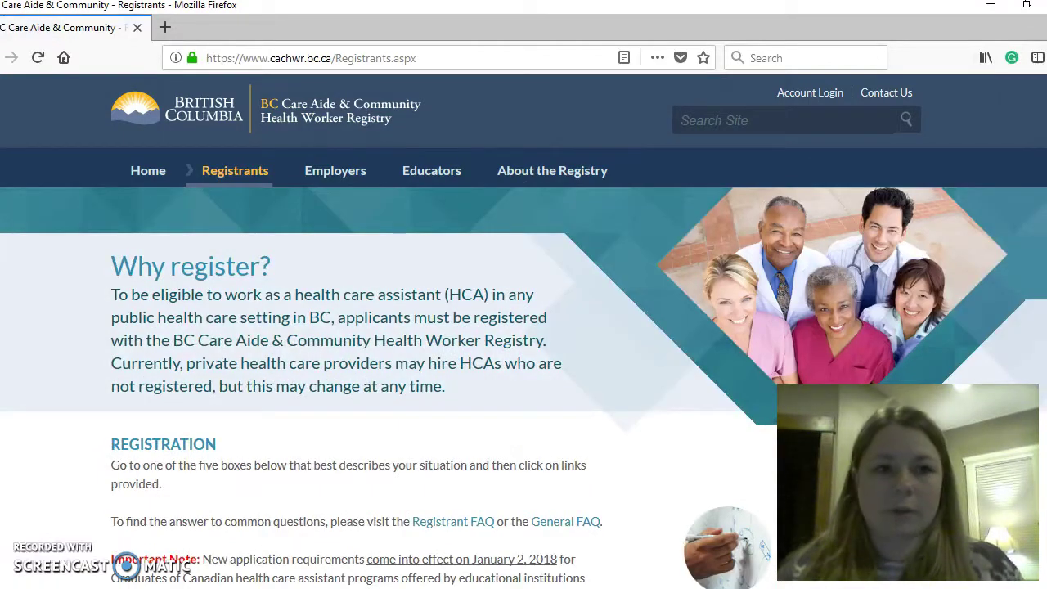
scroll(524, 327, "down", 5)
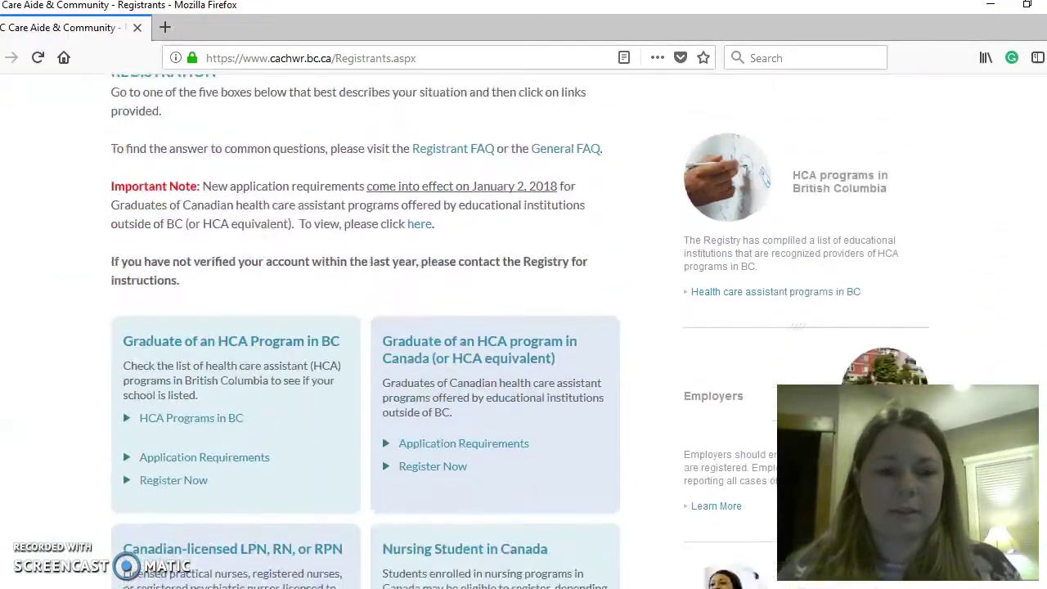
scroll(523, 327, "down", 3)
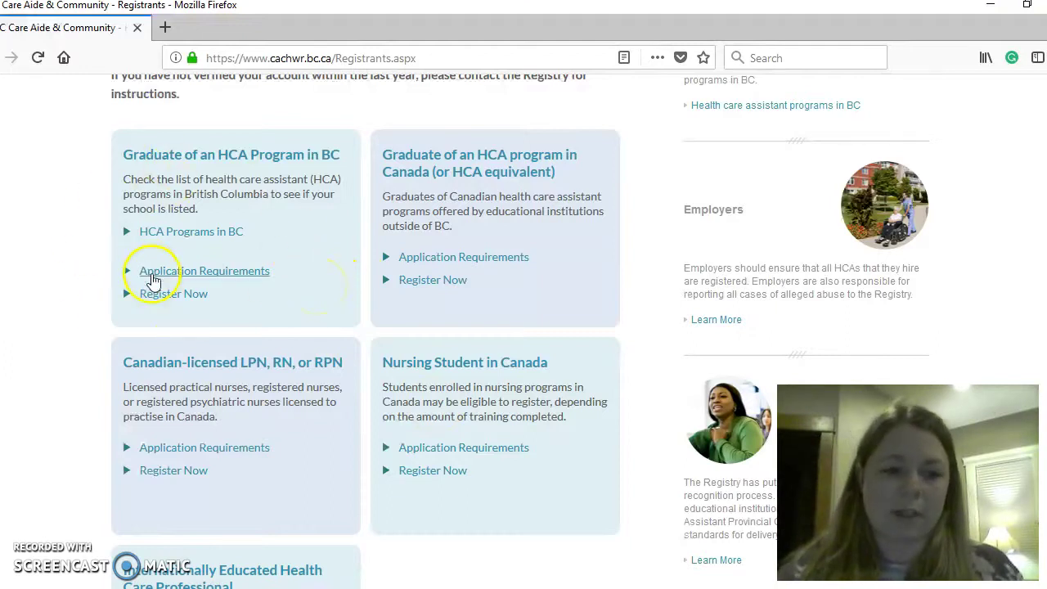
- Read the Graduate of an HCA Program in BC application requirements, then return to Registrants
left_click(236, 278)
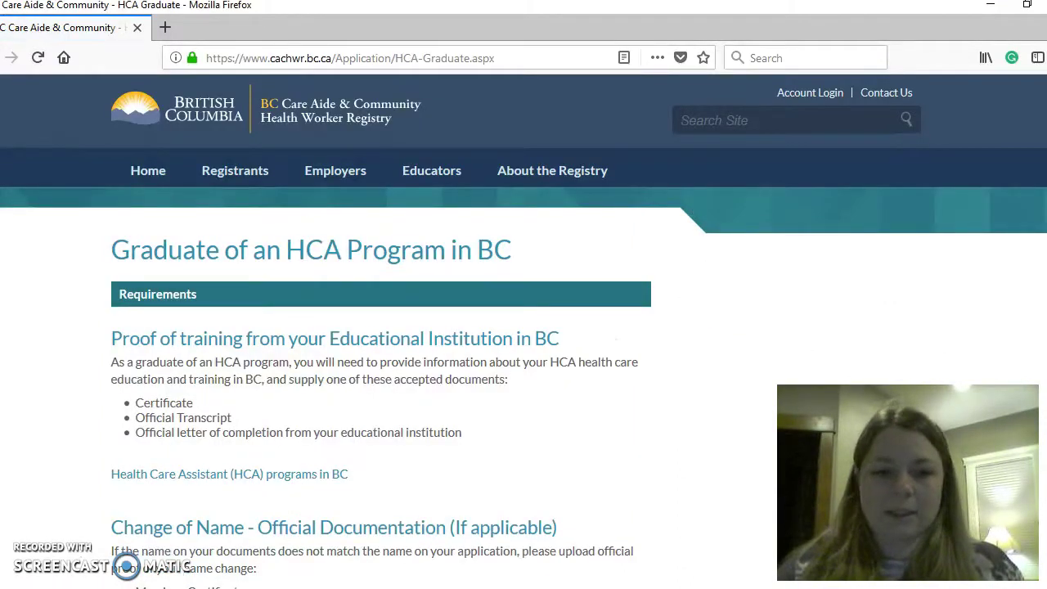
scroll(524, 328, "down", 1)
scroll(544, 363, "down", 3)
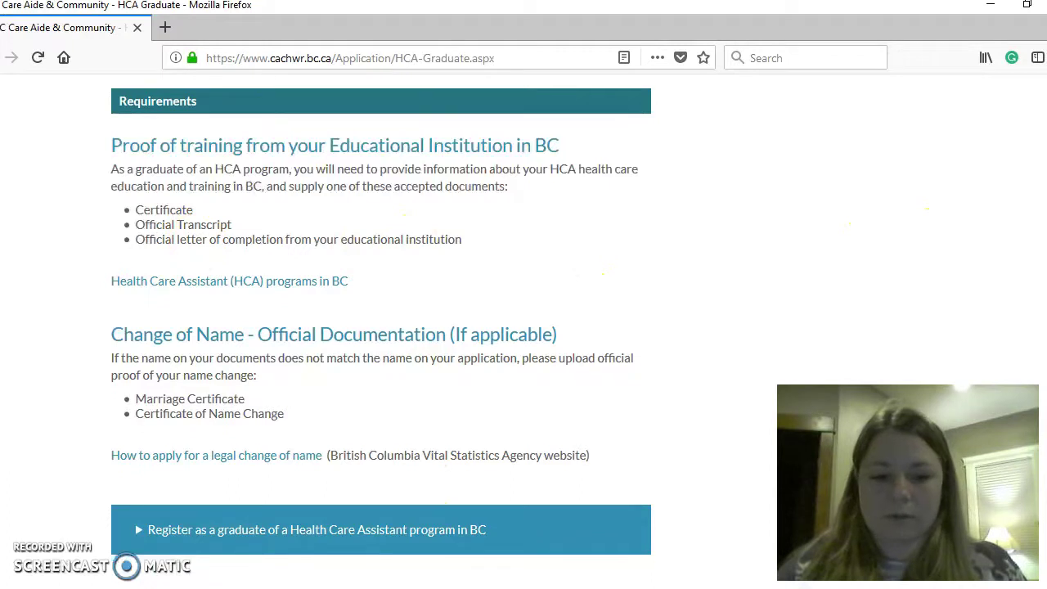
scroll(382, 319, "down", 5)
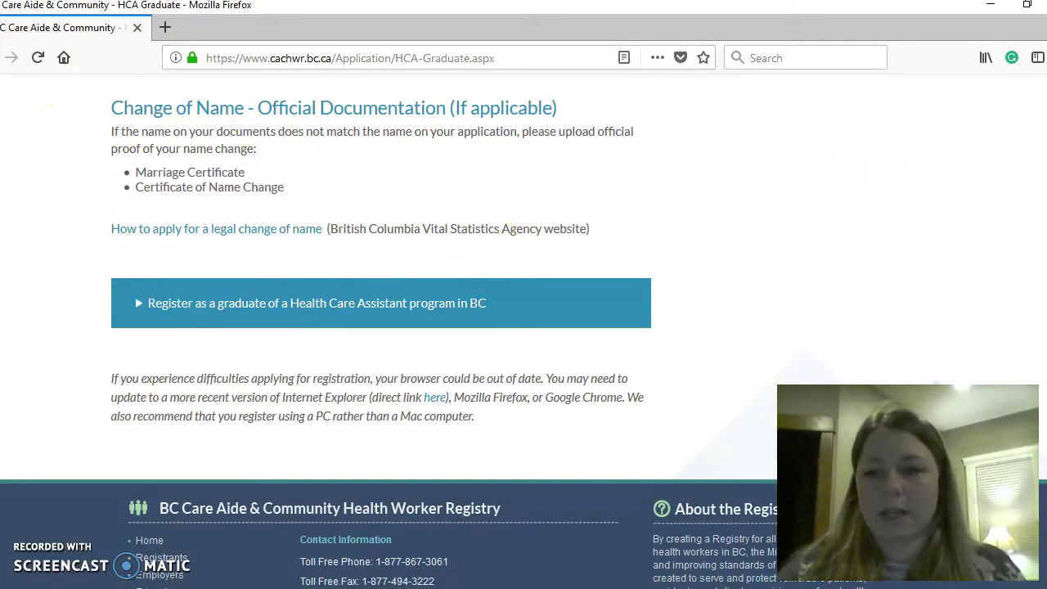
scroll(927, 171, "up", 5)
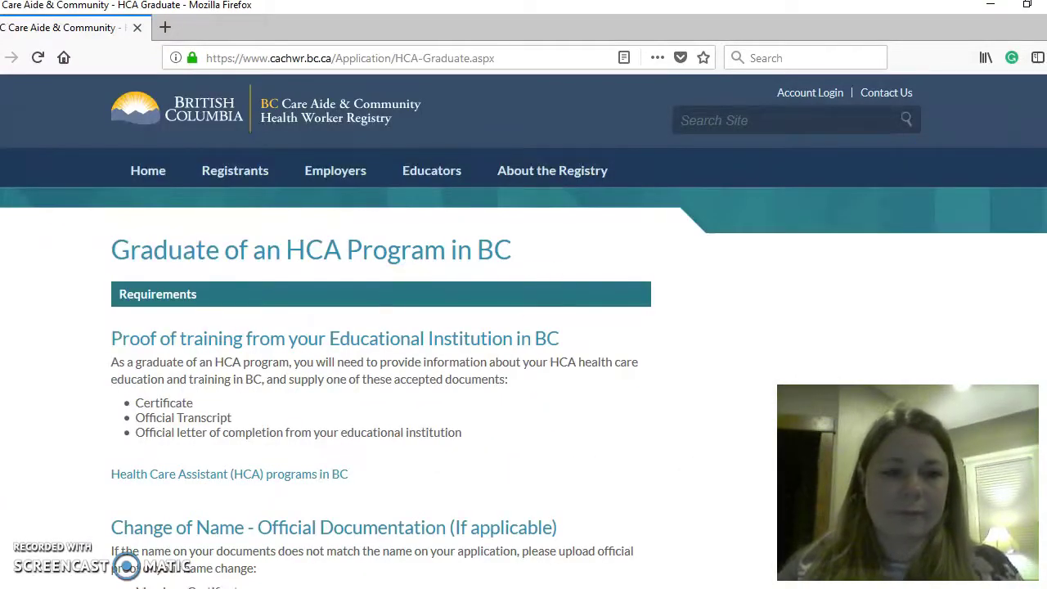
key("alt+Left")
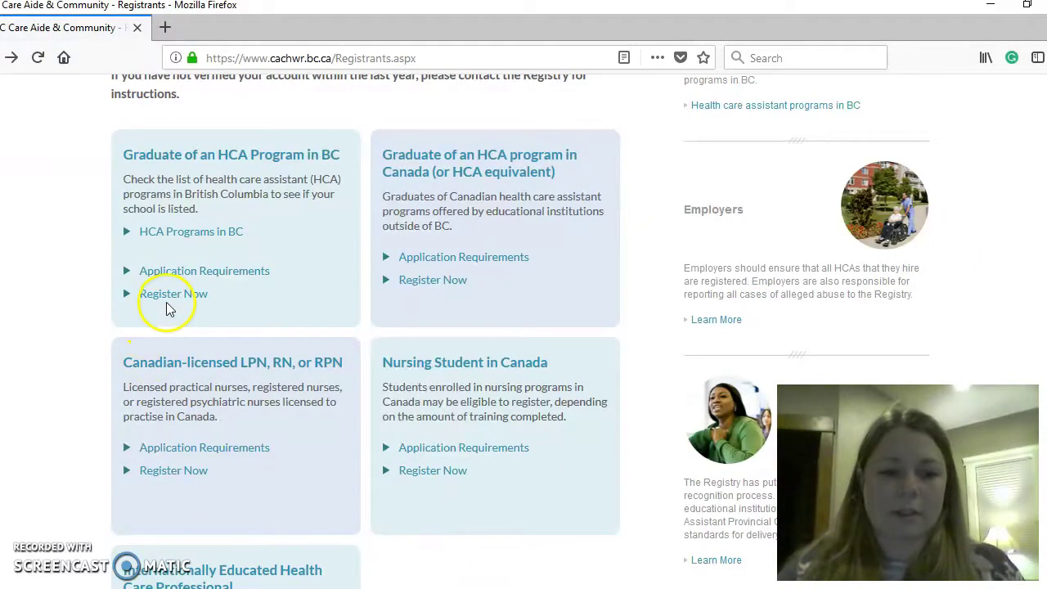
- Start the BC HCA graduate form and confirm BC residency and being 19 or older
left_click(174, 299)
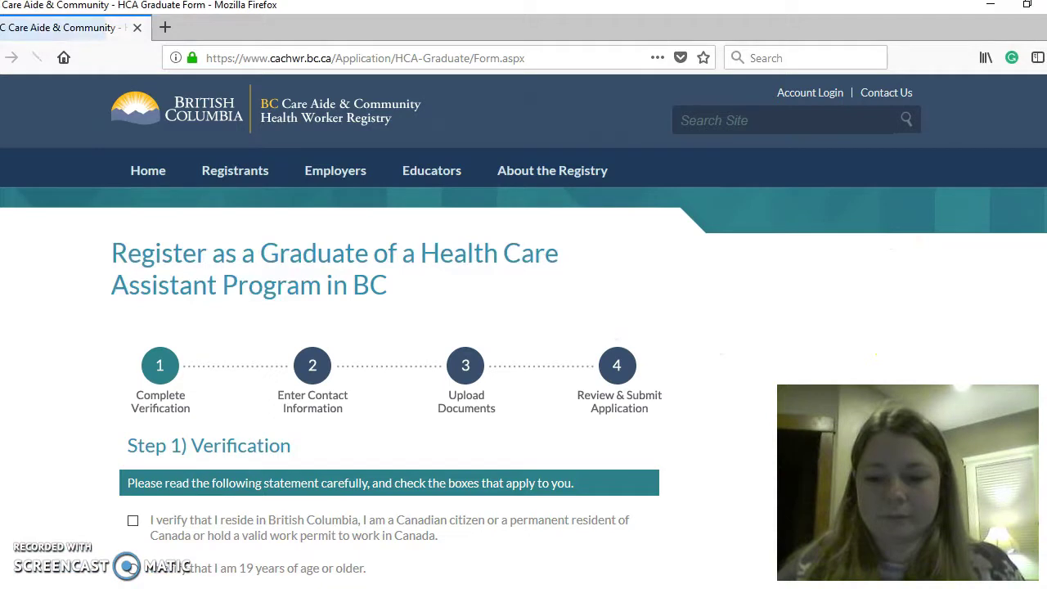
scroll(1043, 401, "down", 2)
scroll(1043, 401, "down", 3)
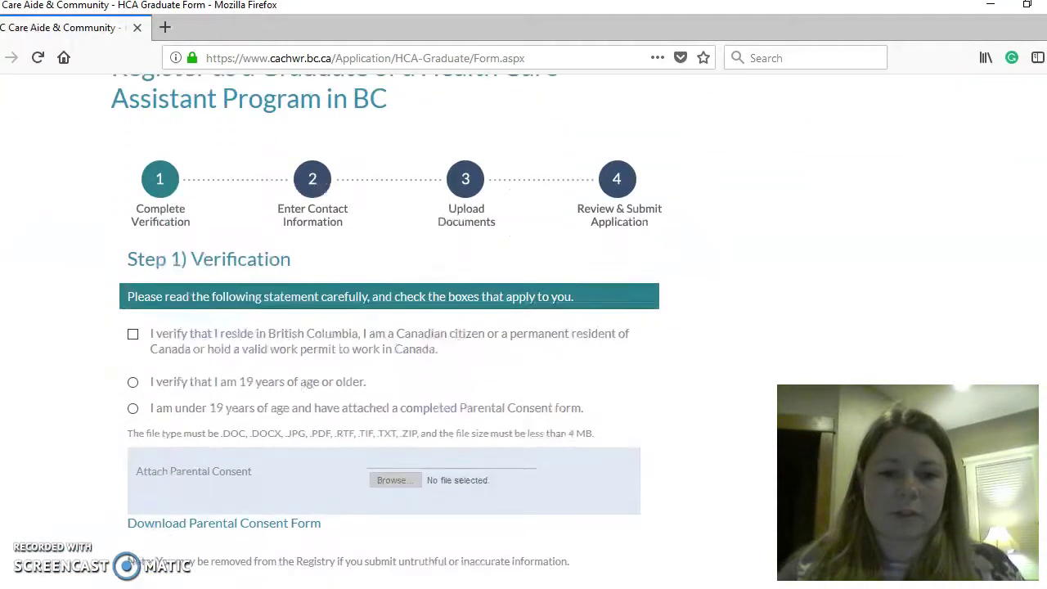
scroll(1043, 401, "down", 3)
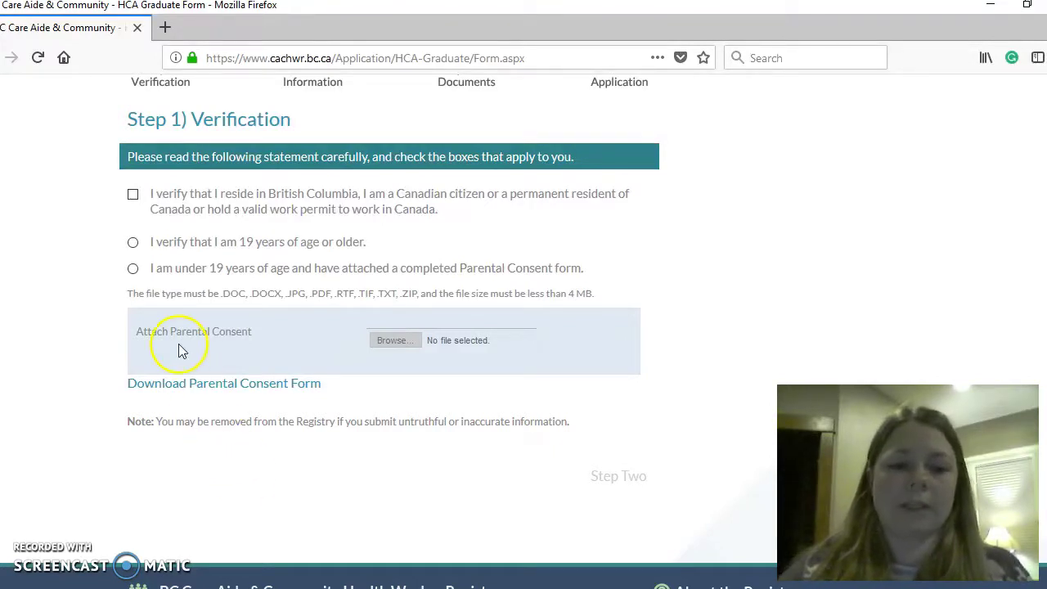
left_click(133, 195)
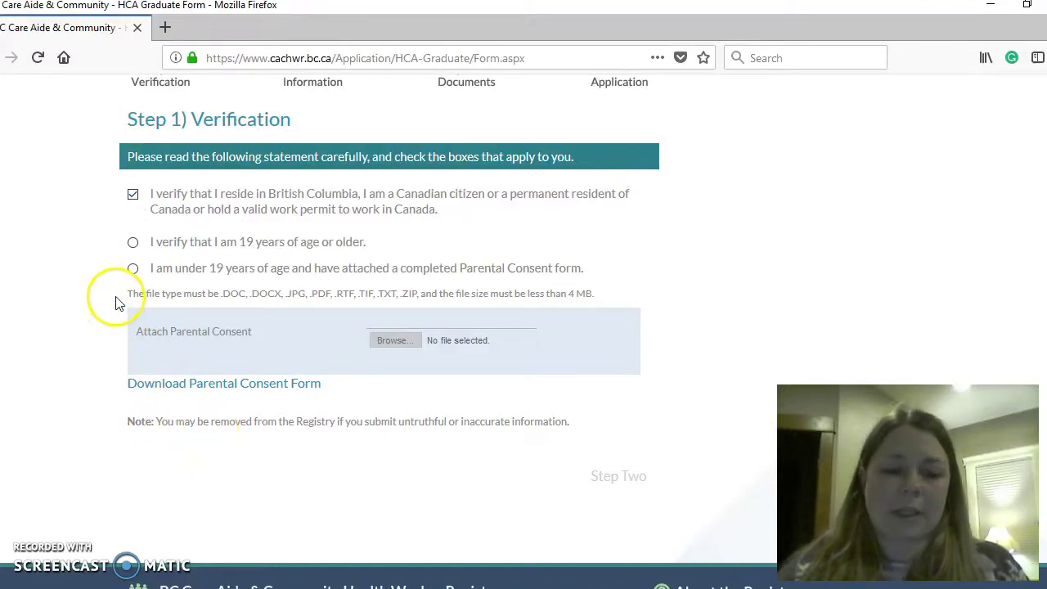
left_click(134, 243)
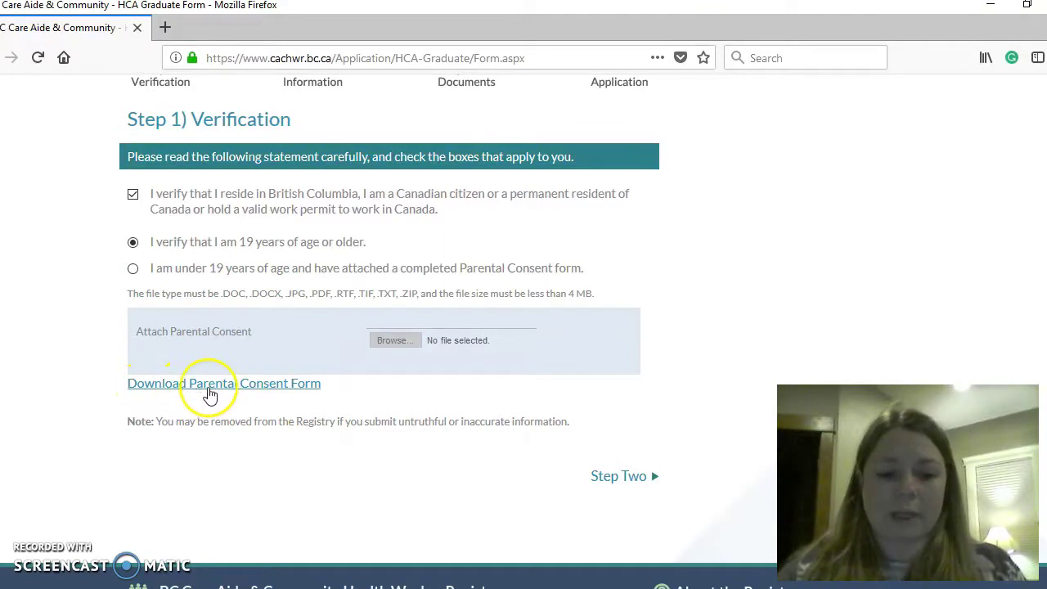
left_click(209, 391)
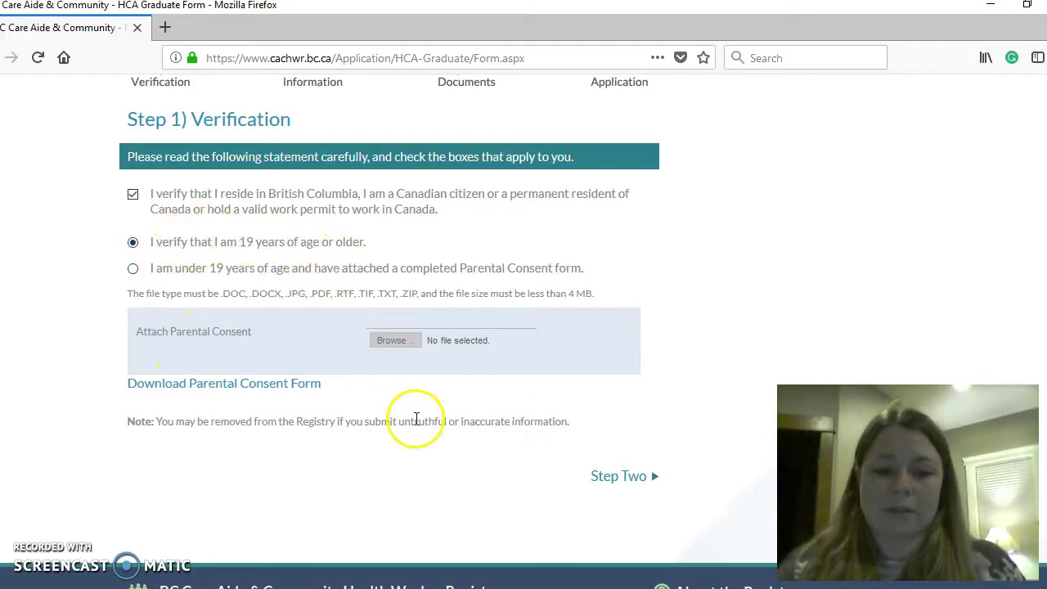
- Advance to Step 2 and enter the applicant's first name
left_click(624, 480)
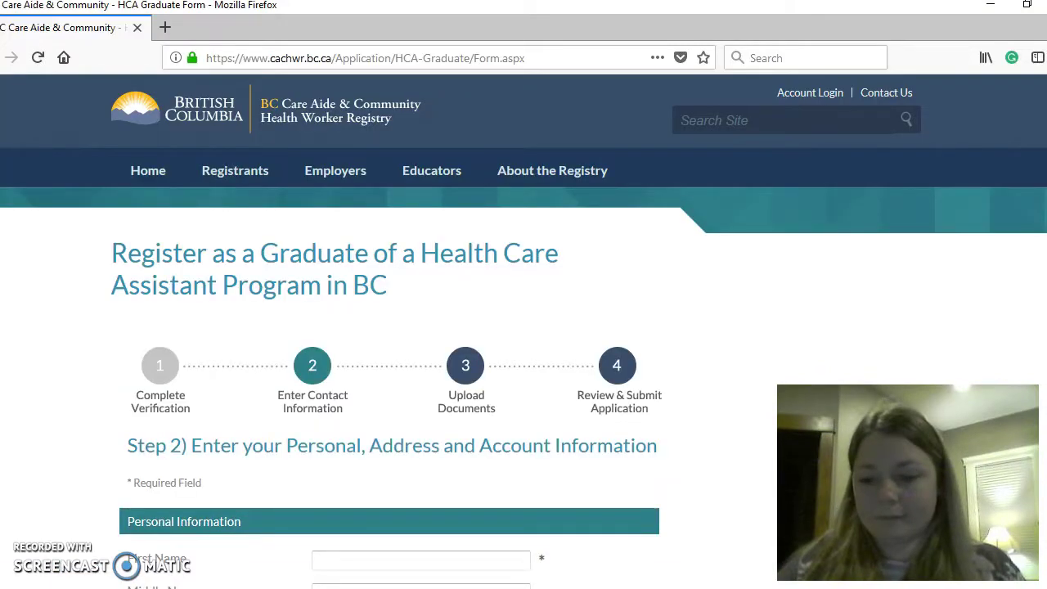
scroll(524, 335, "down", 3)
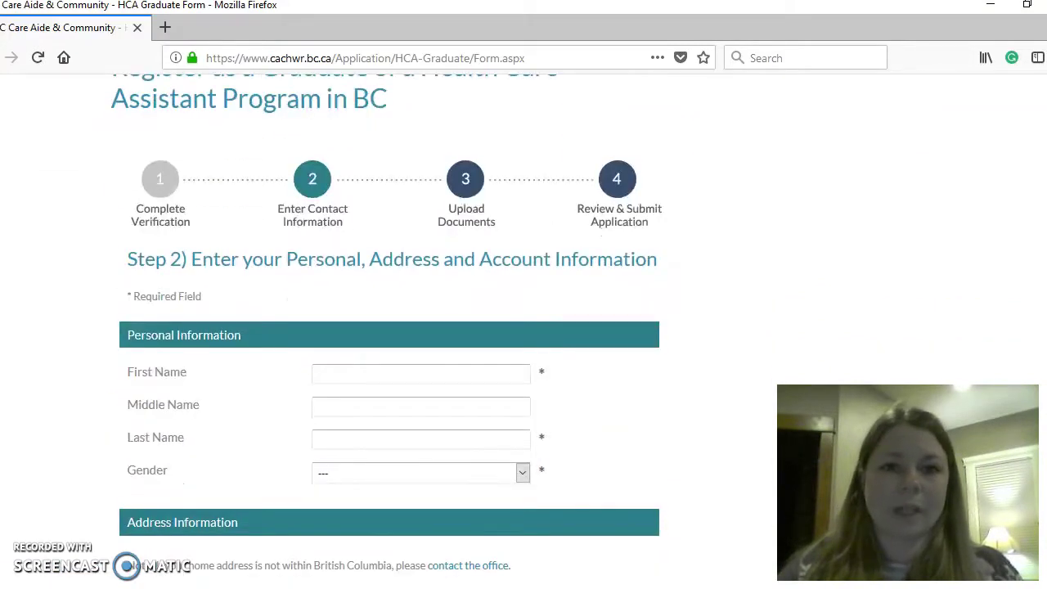
scroll(275, 542, "down", 1)
left_click(378, 329)
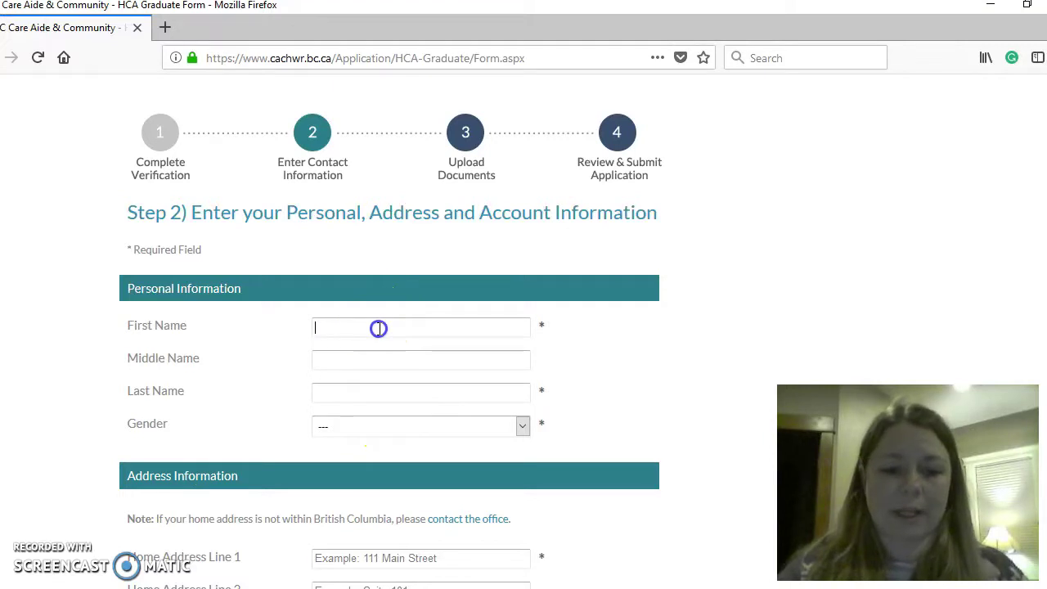
key("Caps_Lock")
type("G")
key("Caps_Lock")
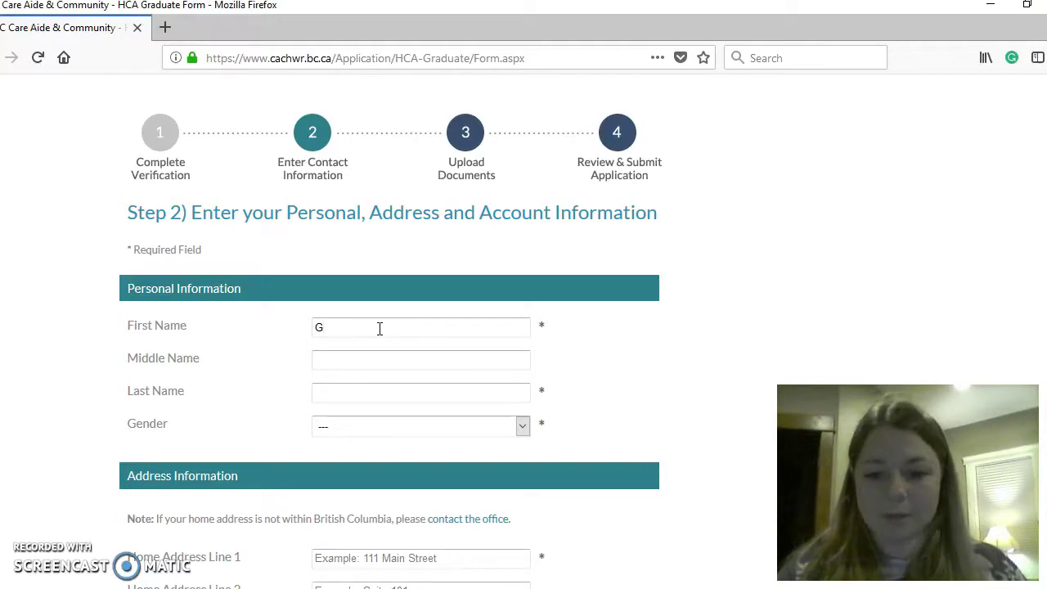
left_click(436, 307)
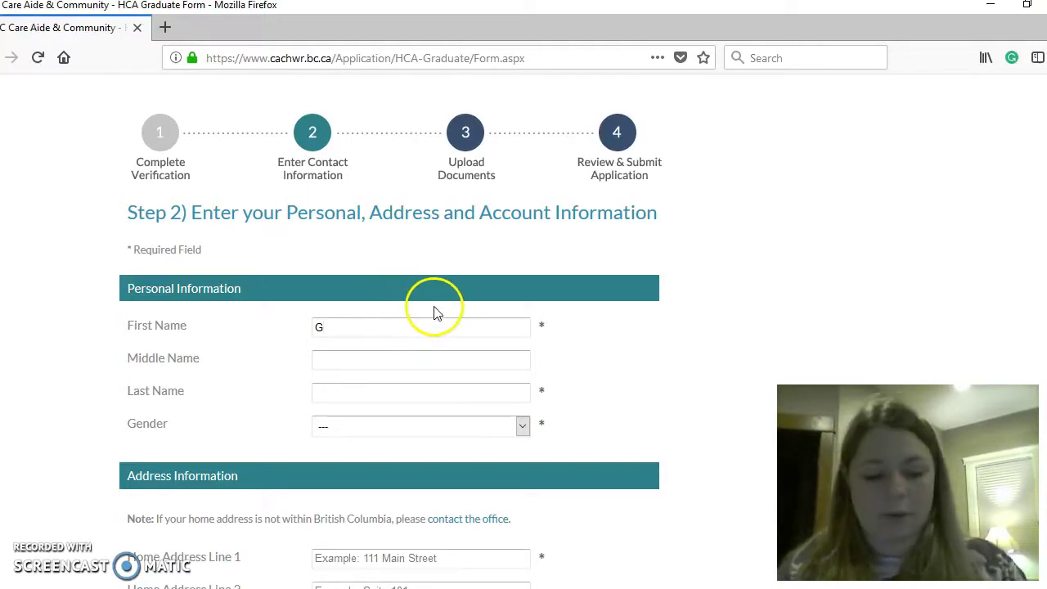
left_click(371, 344)
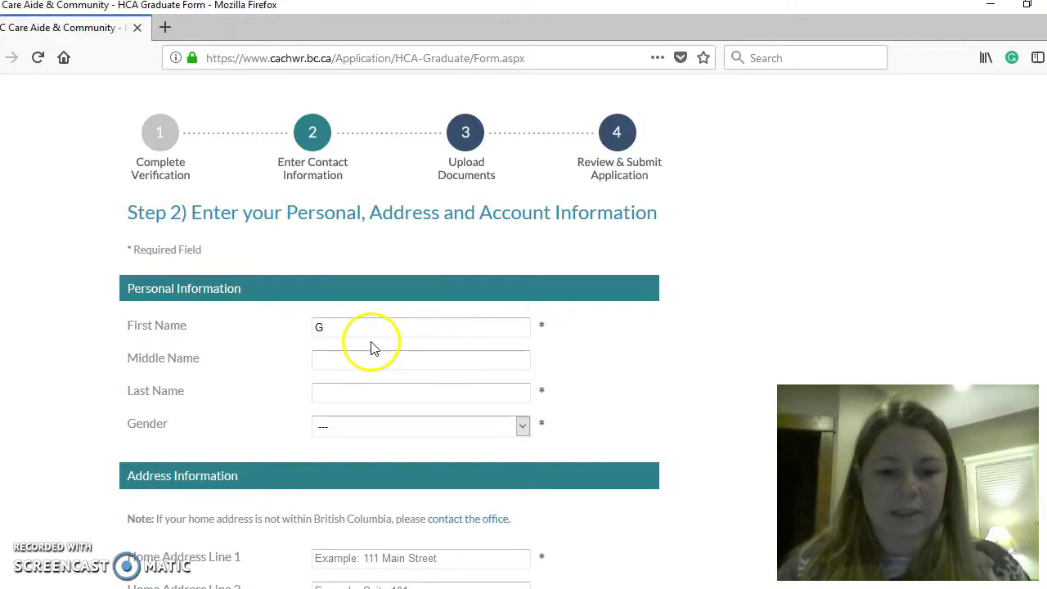
left_click(367, 323)
type("eri")
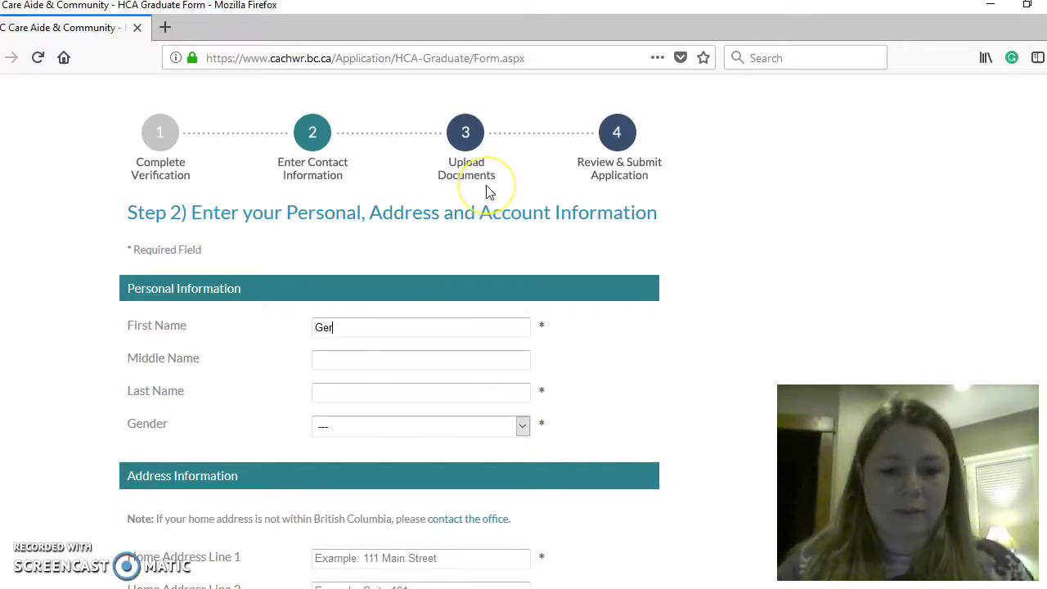
- Enter the applicant's last name and set Gender to Male
left_click(341, 390)
type("at")
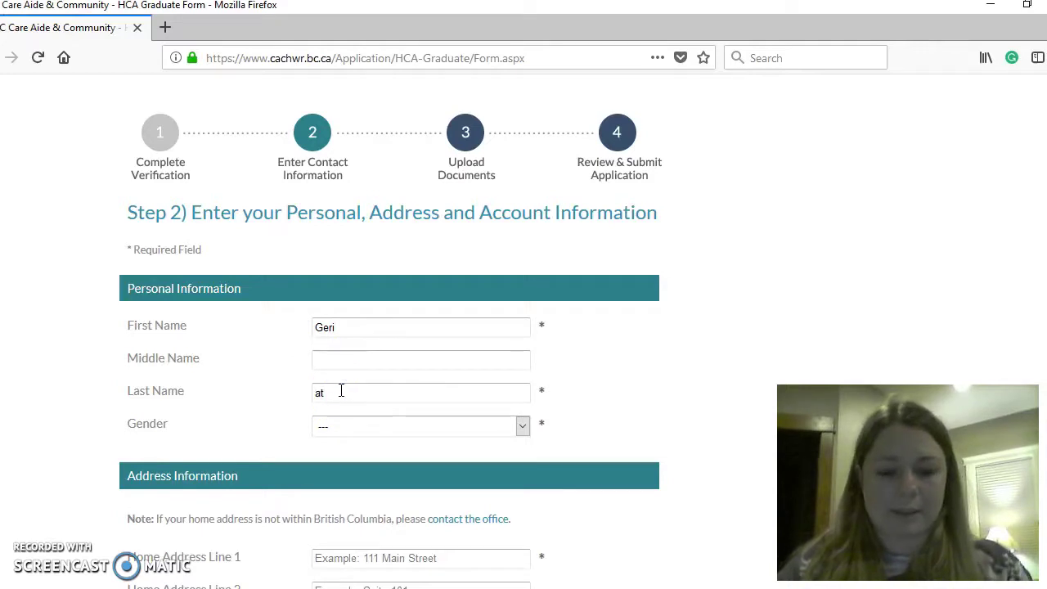
type("rics")
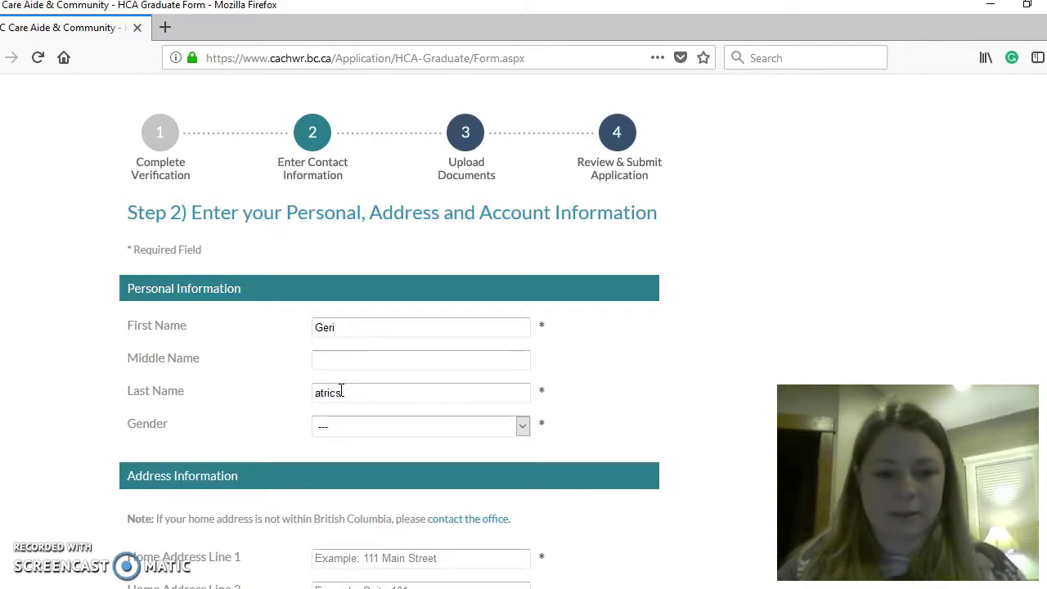
left_click(523, 426)
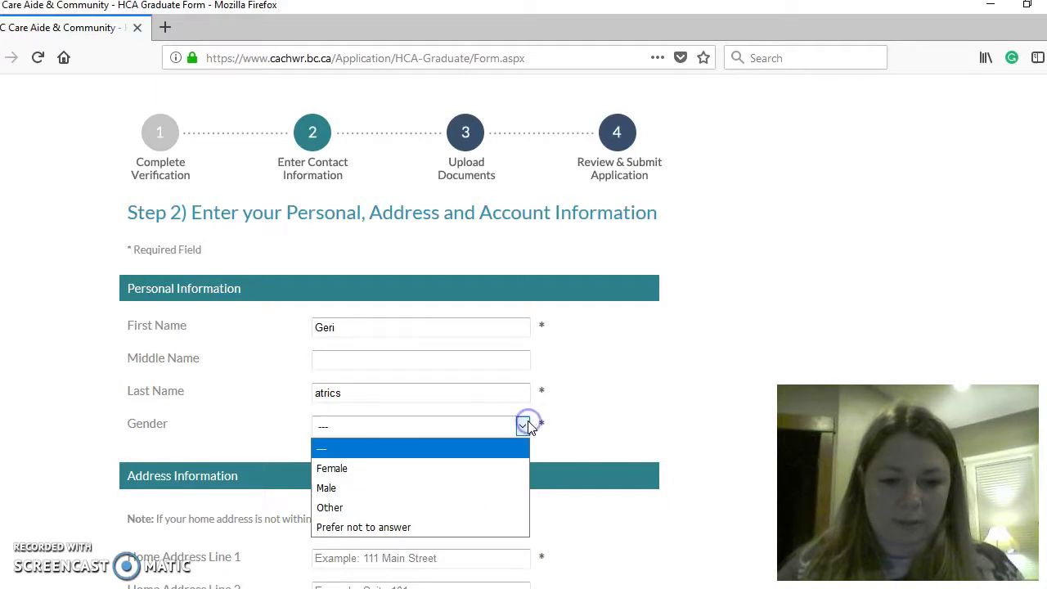
left_click(507, 489)
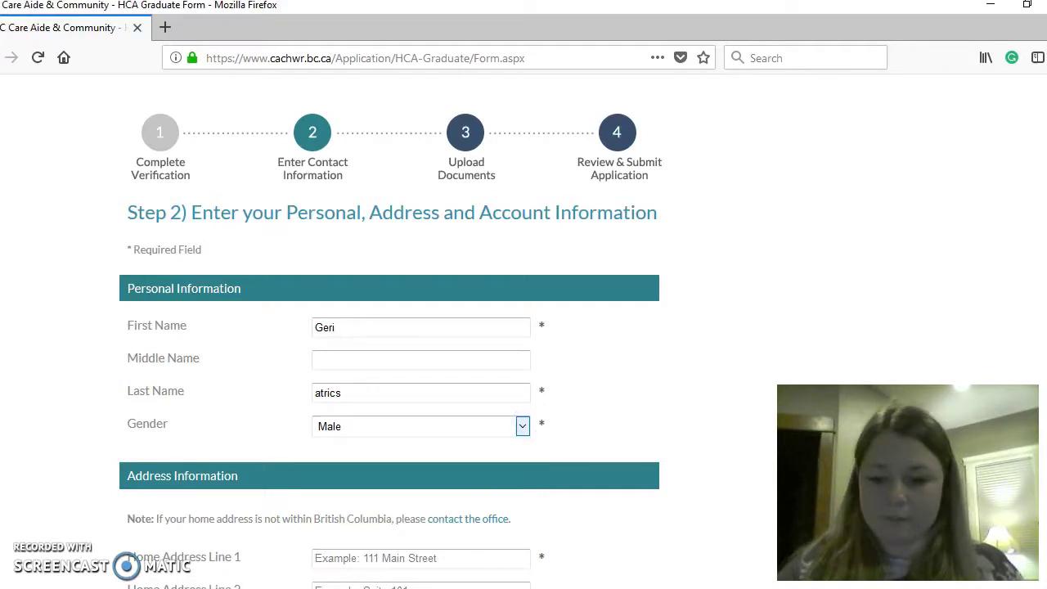
- Fill in Home Address Line 1 with the street address and select the city
scroll(395, 390, "down", 3)
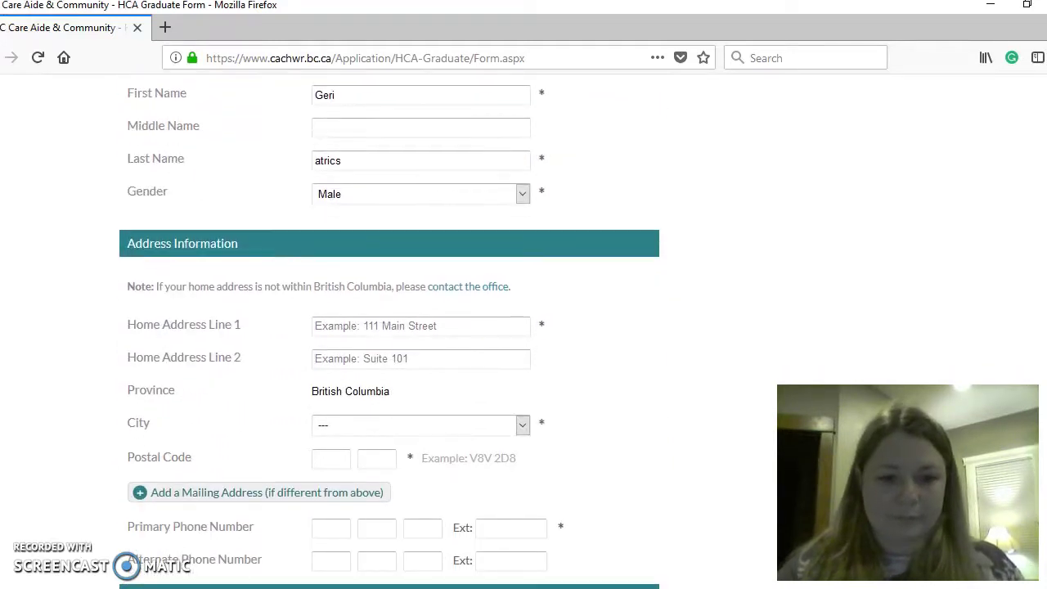
left_click(402, 325)
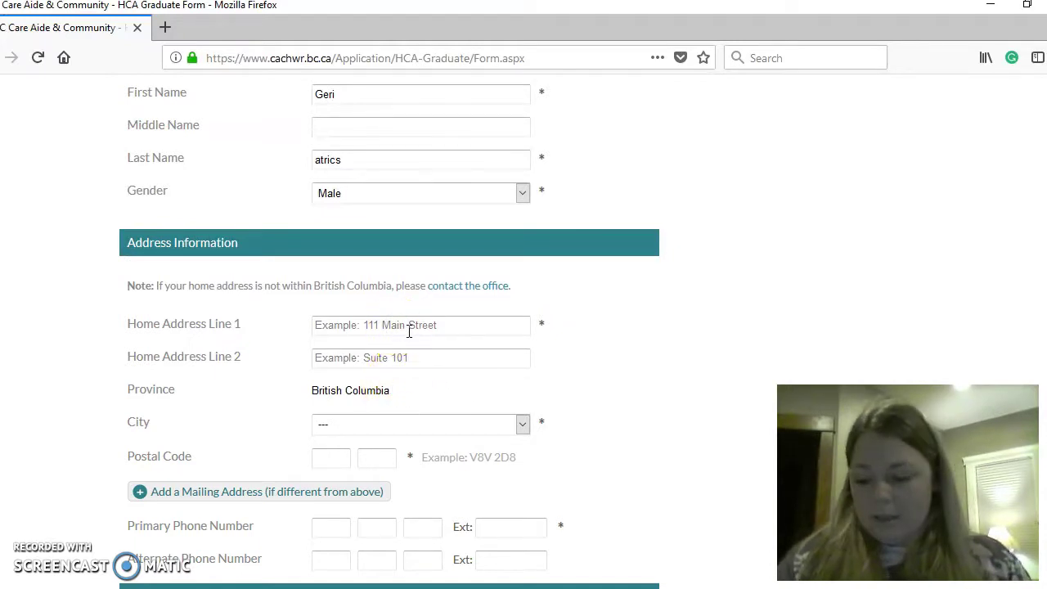
left_click(425, 377)
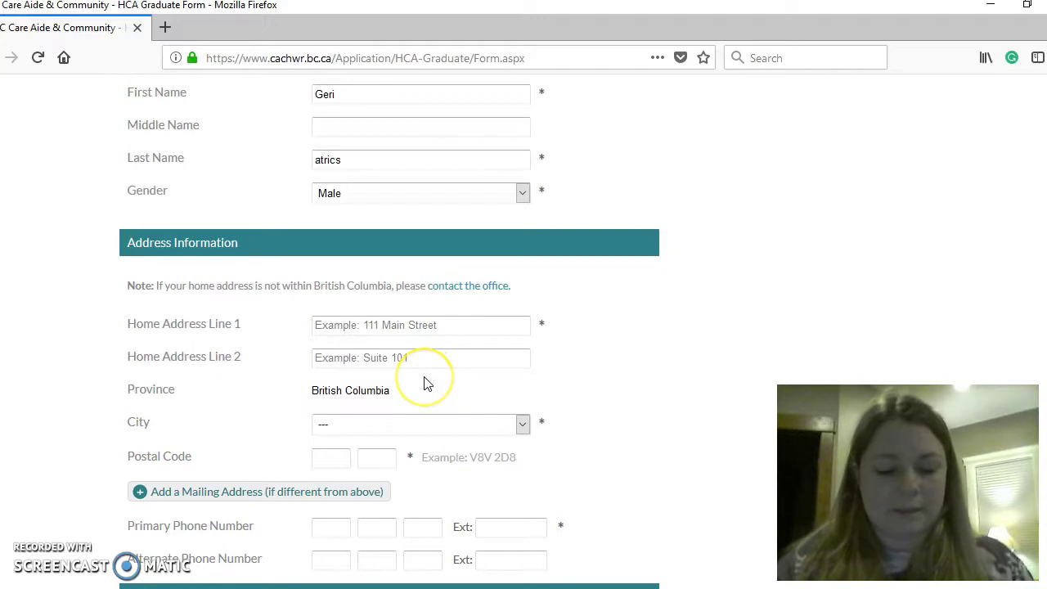
type("old")
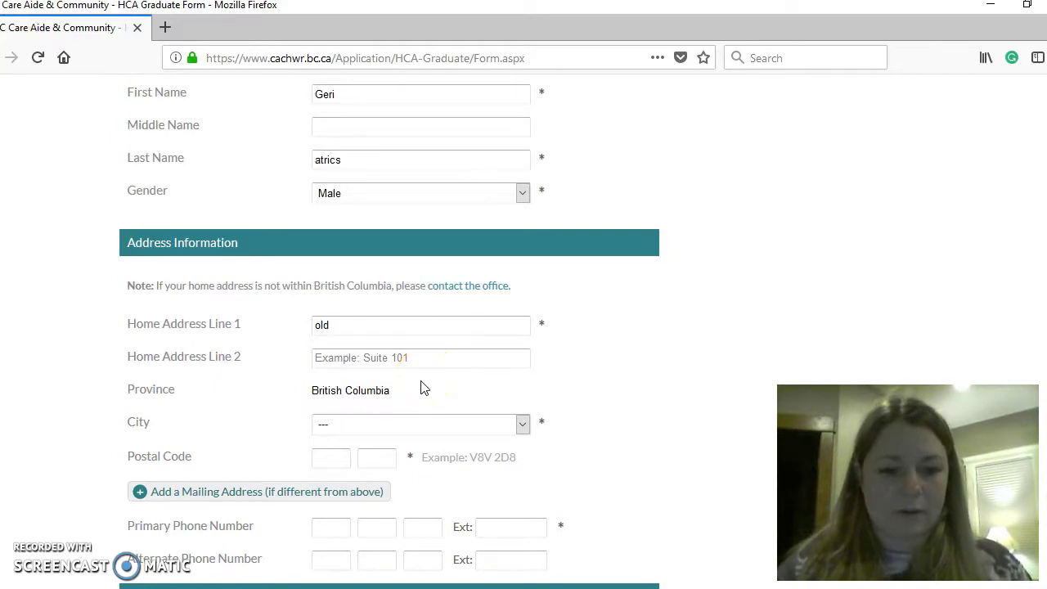
key("BackSpace")
key("BackSpace")
key("BackSpace")
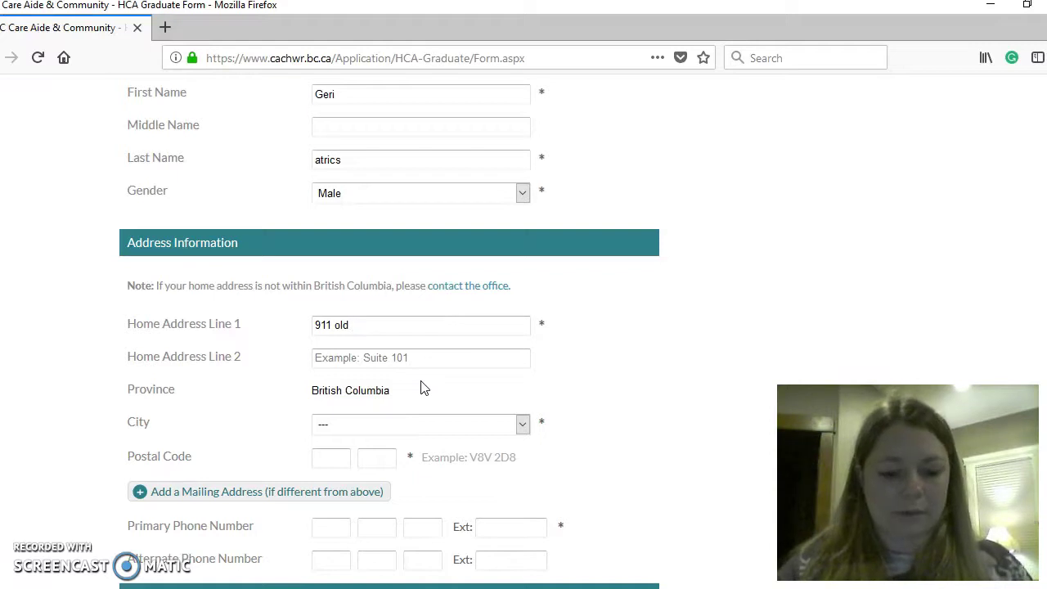
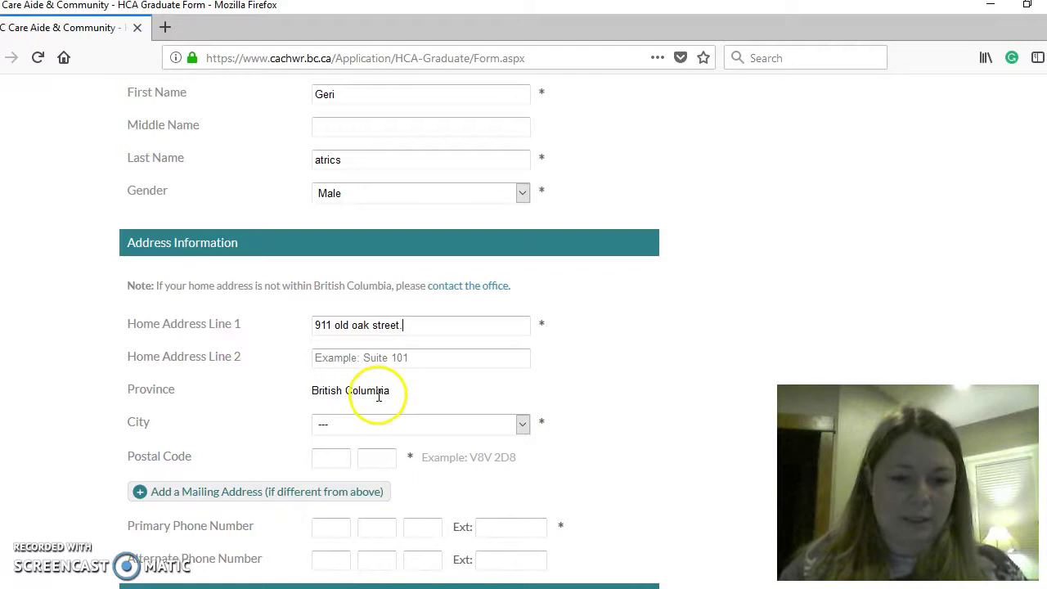
left_click(522, 424)
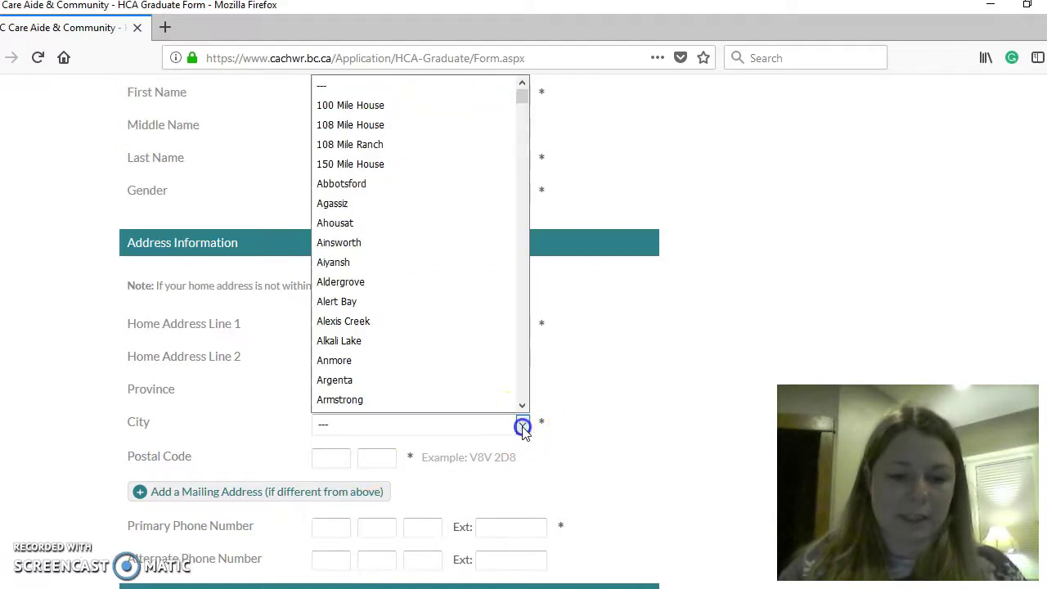
left_click(466, 246)
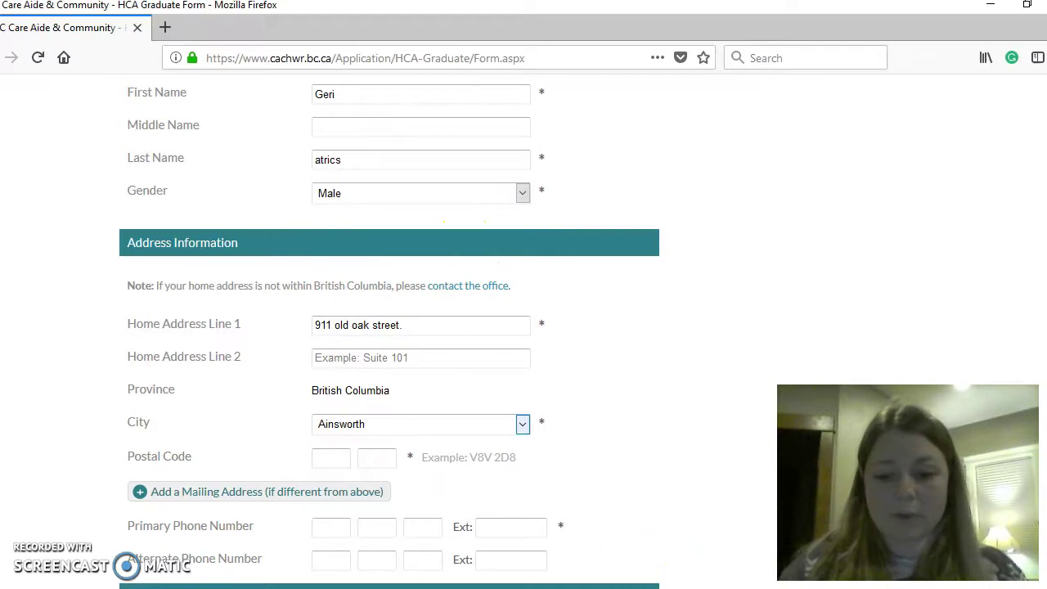
- Enter the postal code and the three-part primary phone number
scroll(390, 331, "down", 4)
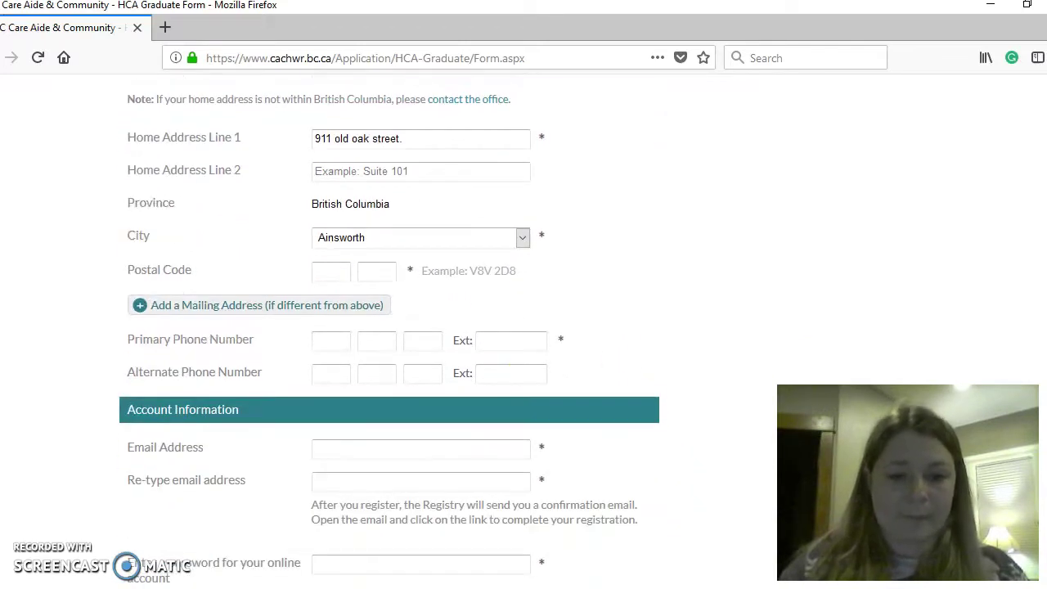
left_click(338, 281)
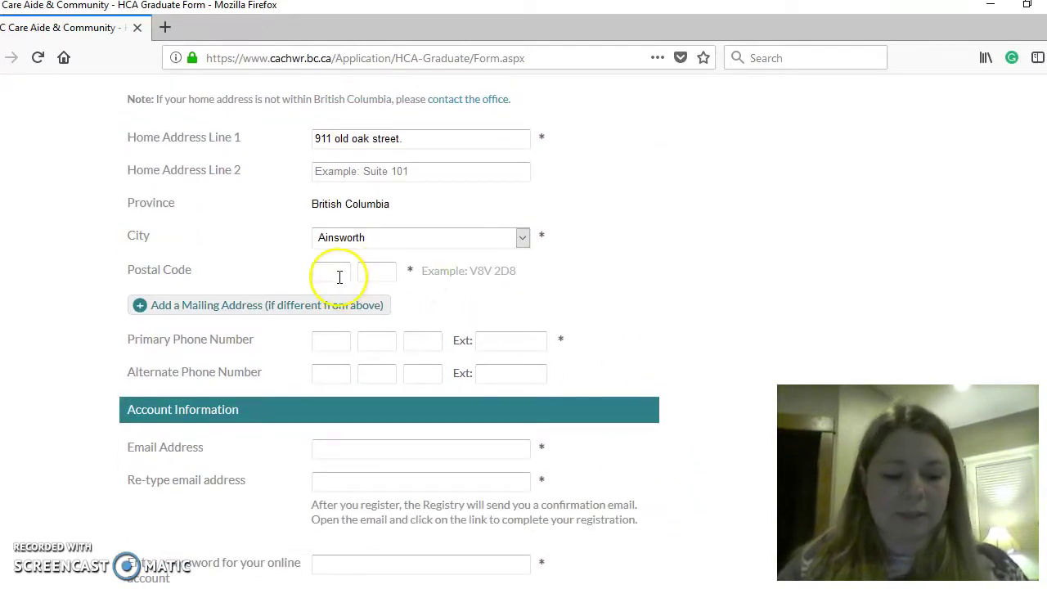
key("Caps_Lock")
type("B")
key("Caps_Lock")
type("1")
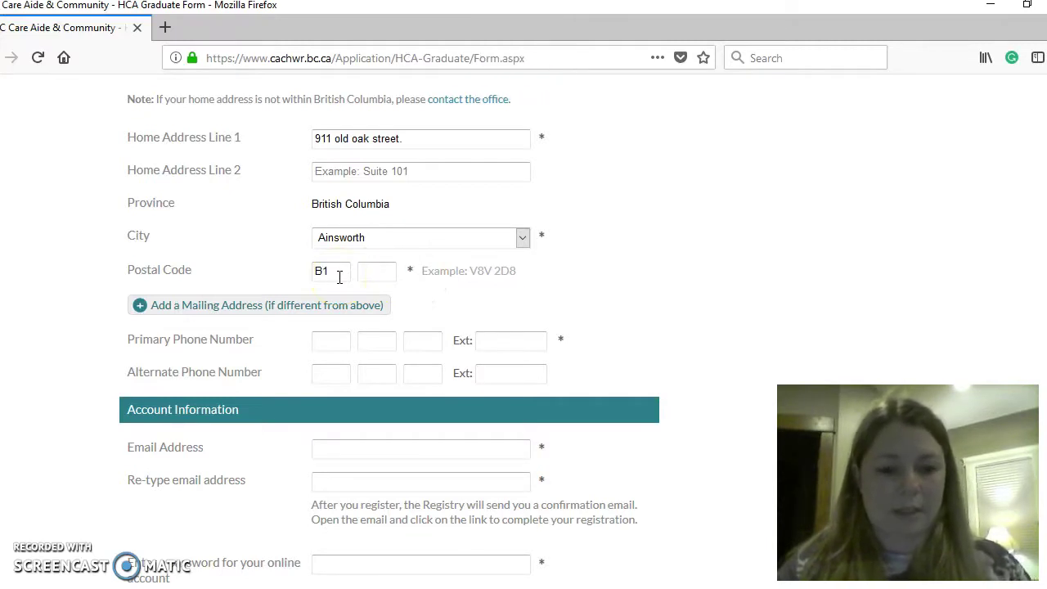
key("Caps_Lock")
type("D")
key("Caps_Lock")
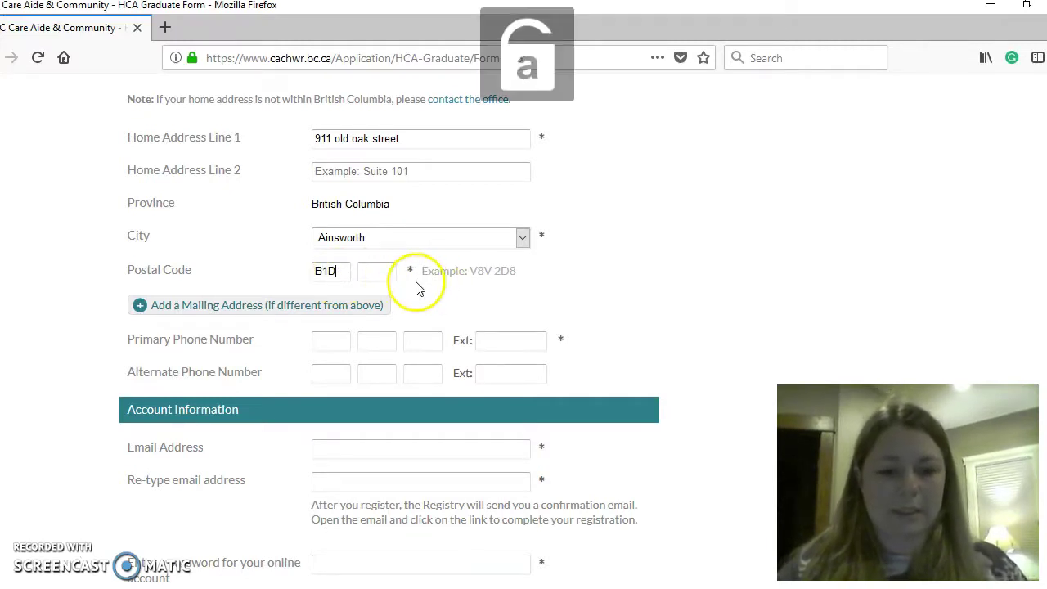
left_click(373, 271)
type("4")
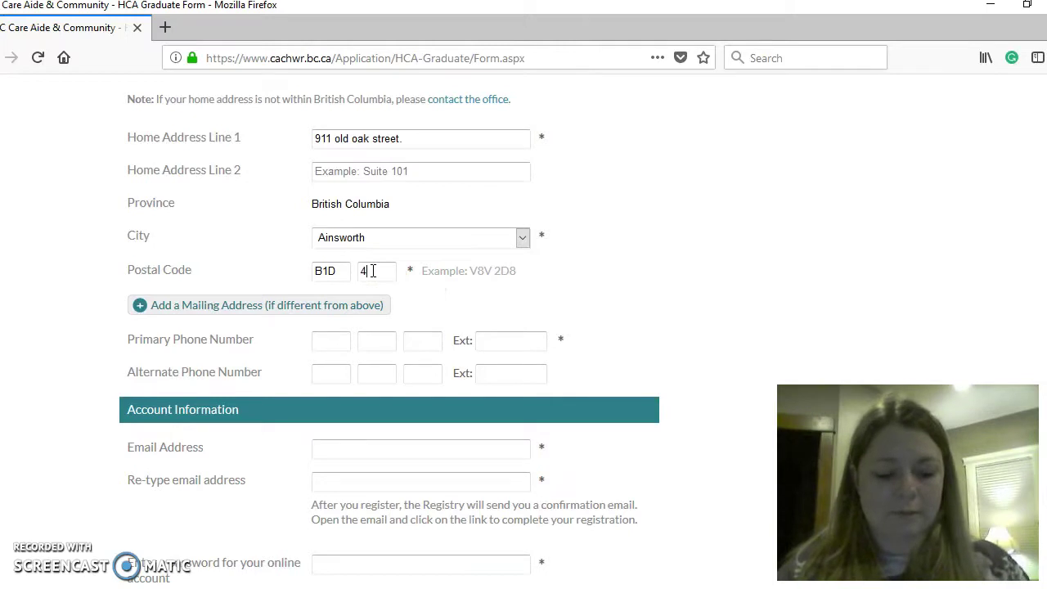
type("x4")
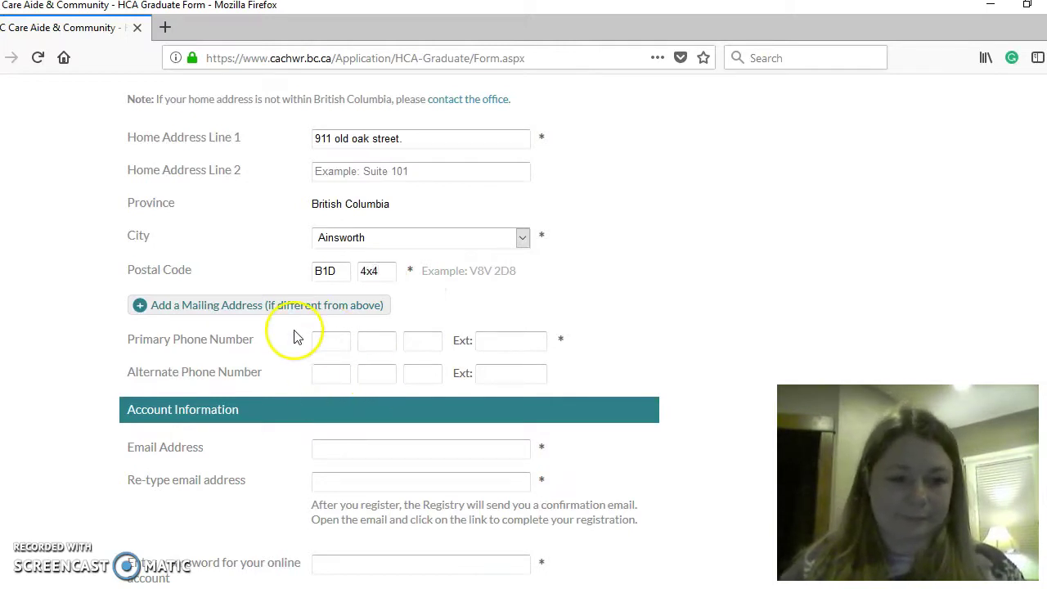
left_click(327, 339)
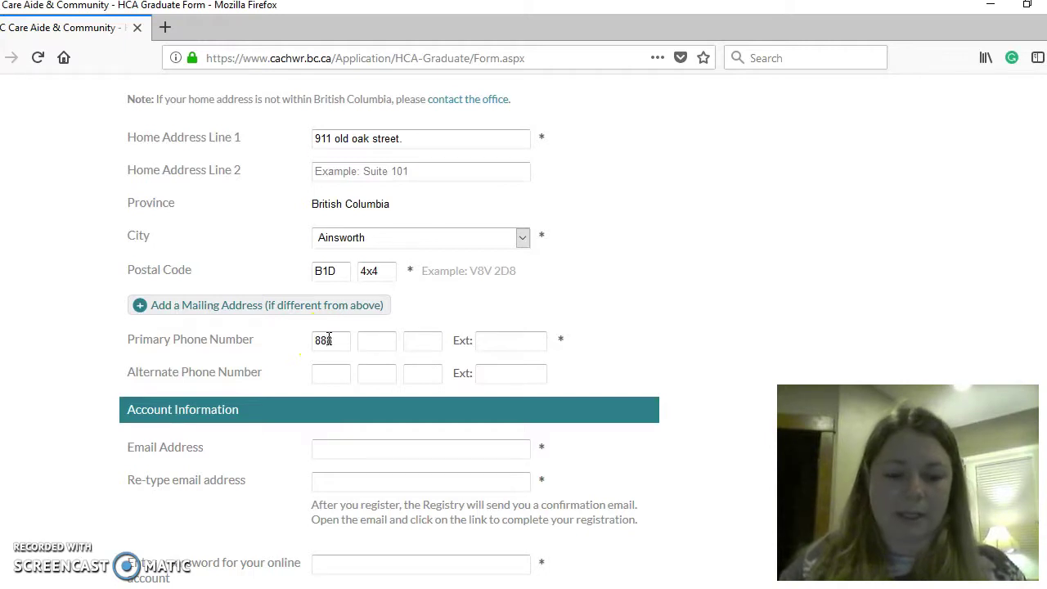
left_click(371, 345)
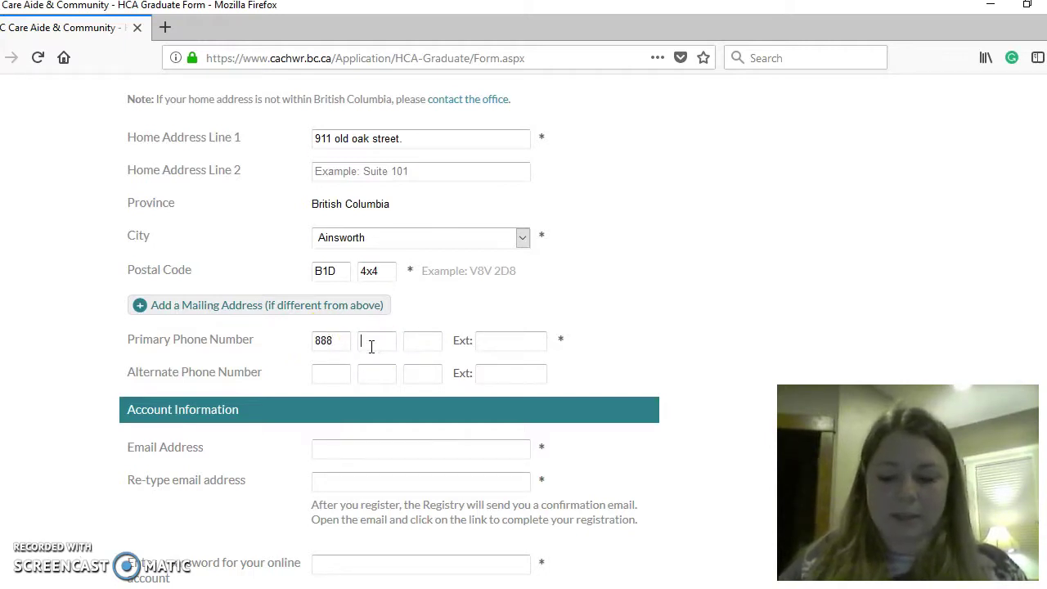
left_click(417, 342)
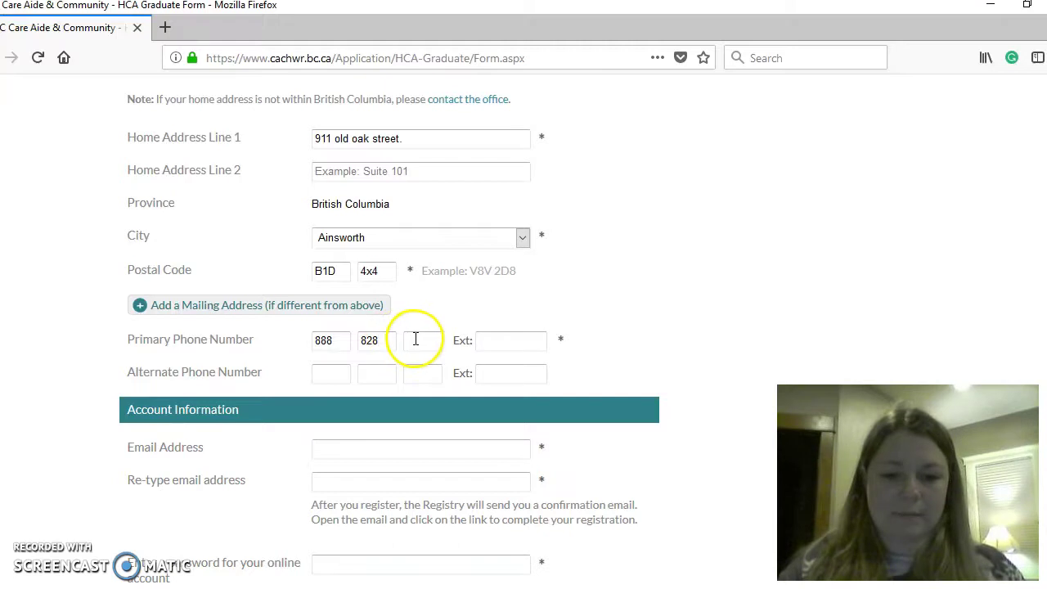
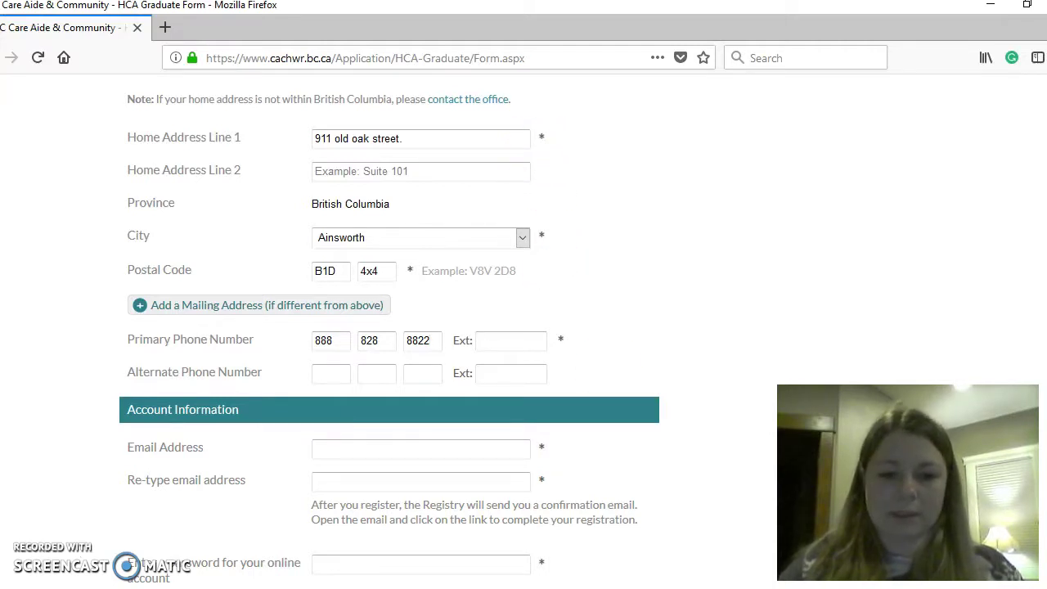
- Enter the account e-mail address and confirm it in the second e-mail field
scroll(389, 328, "down", 4)
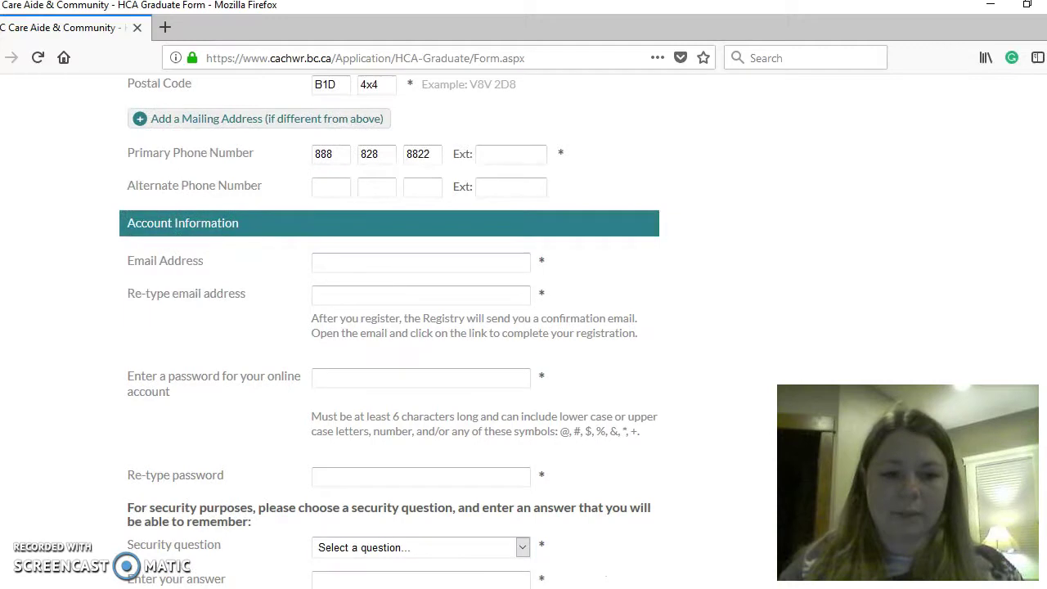
left_click(473, 263)
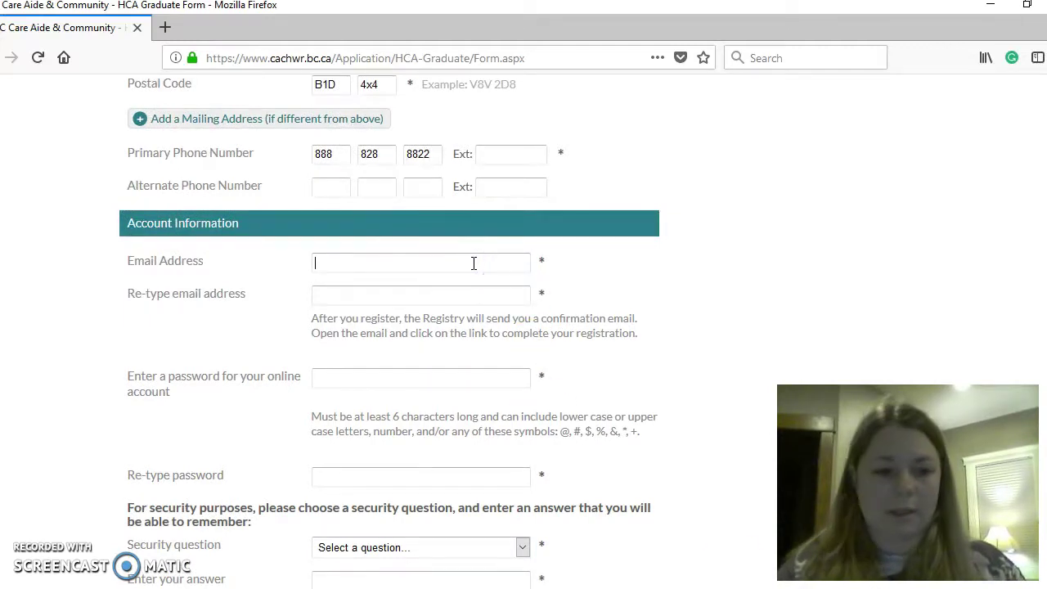
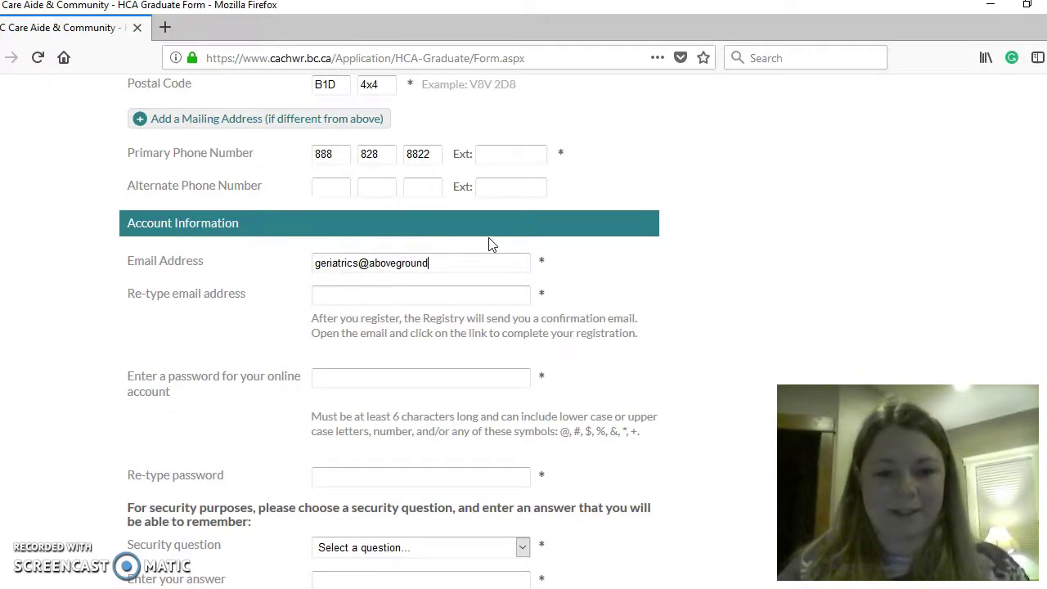
left_click(441, 296)
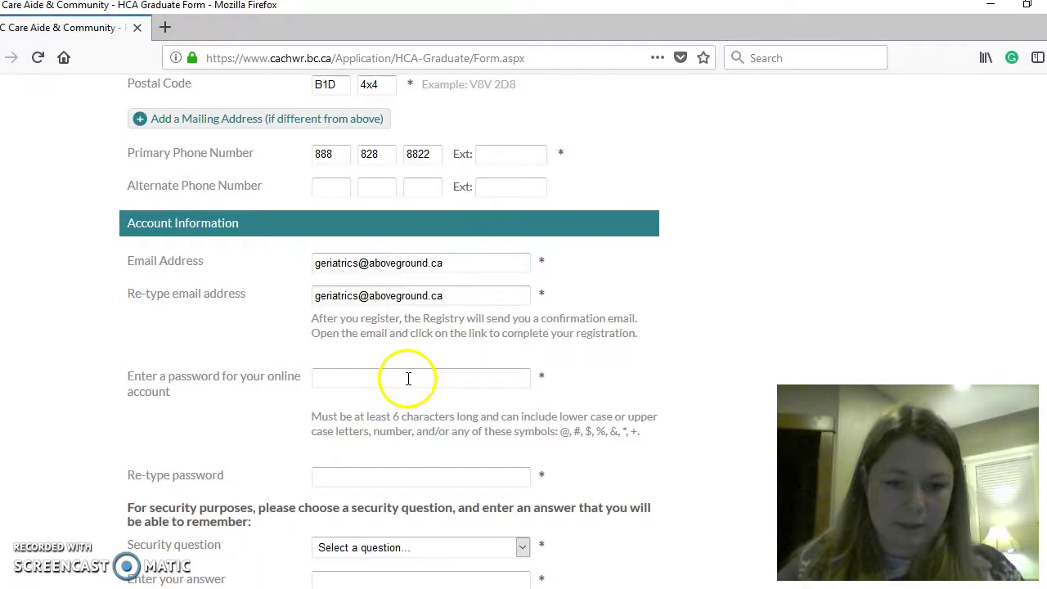
- Type the account password and re-type it in the confirmation field
left_click(409, 378)
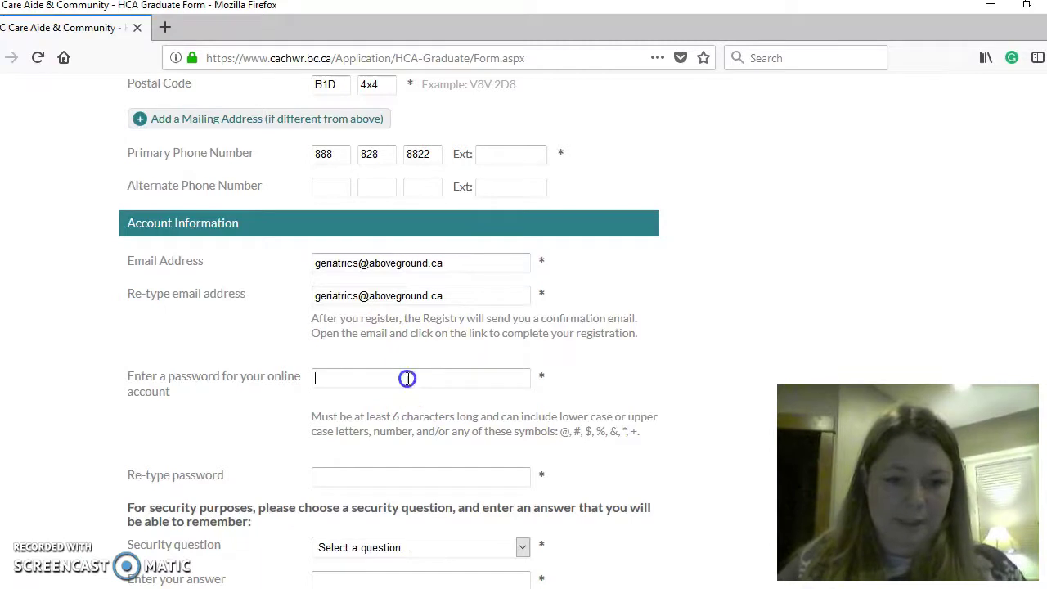
key("Caps_Lock")
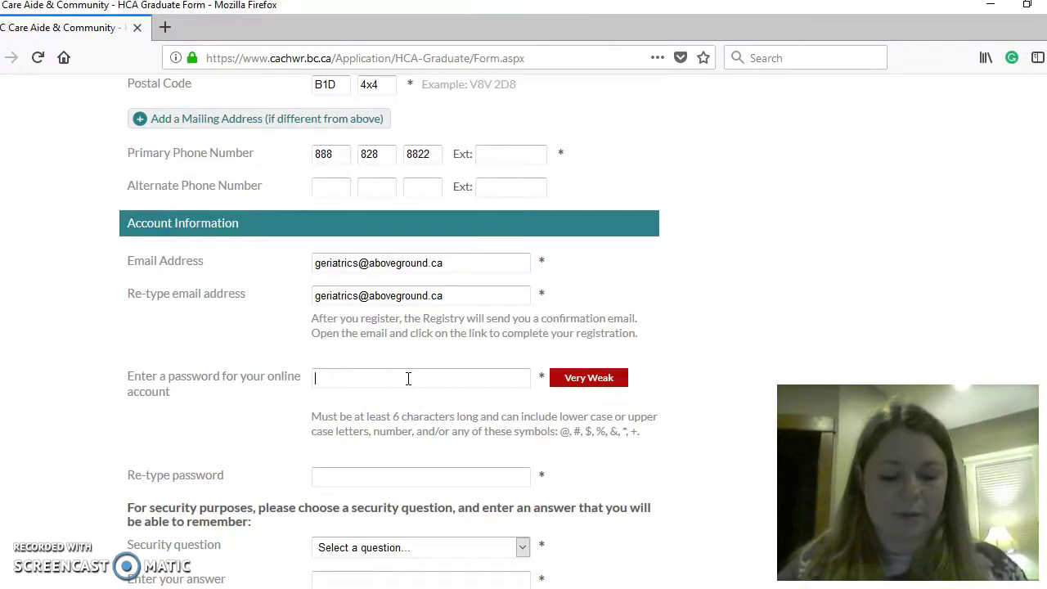
key("Caps_Lock")
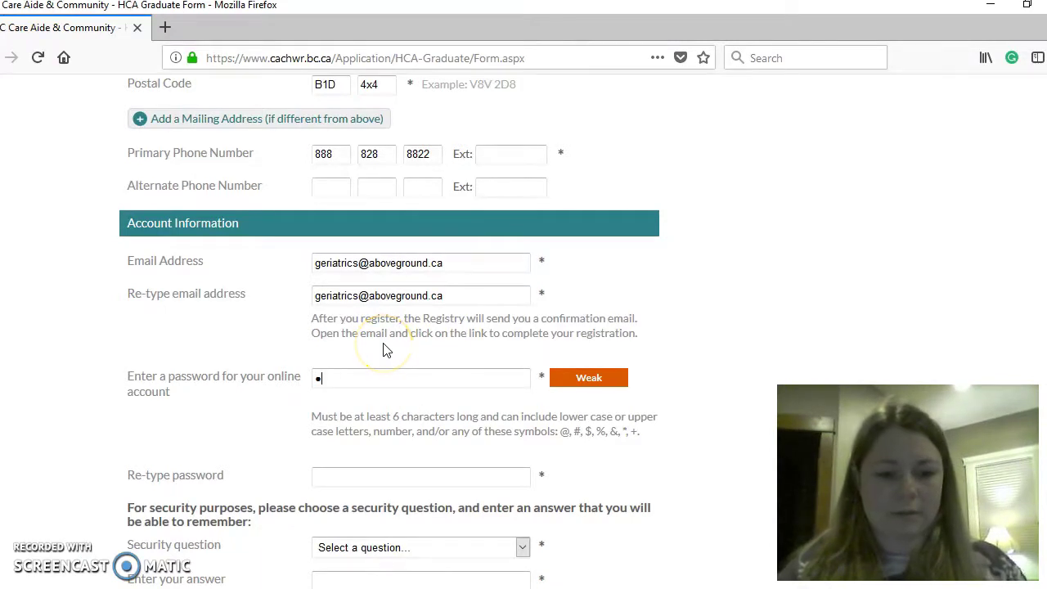
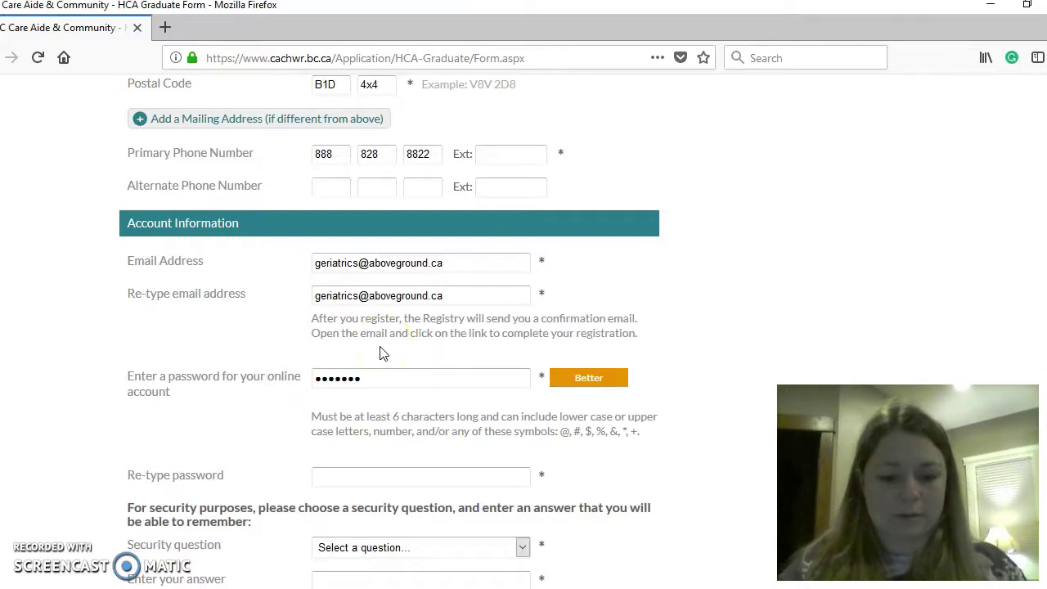
left_click(372, 353)
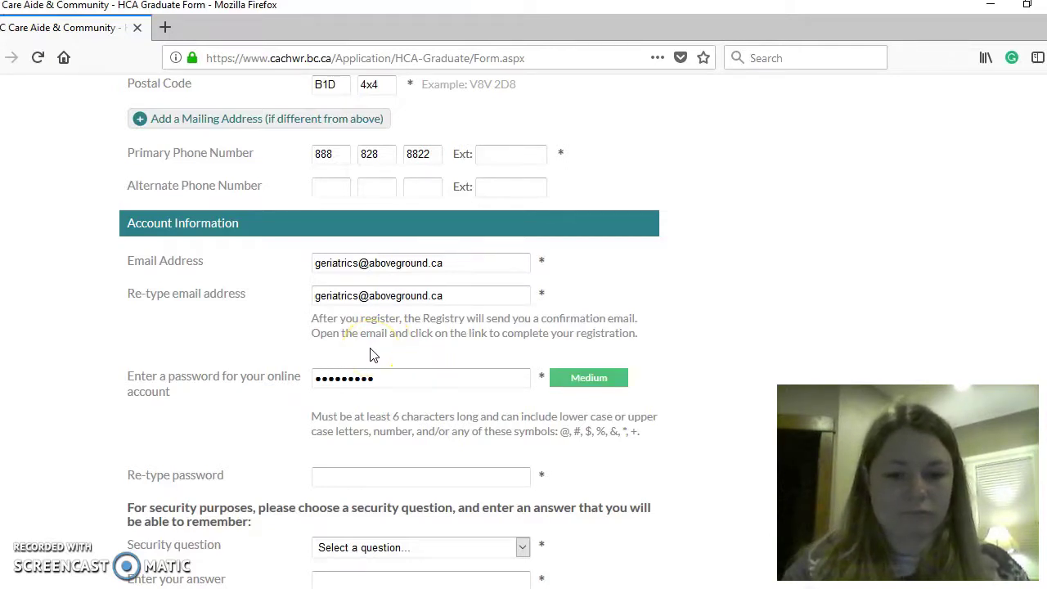
left_click(377, 473)
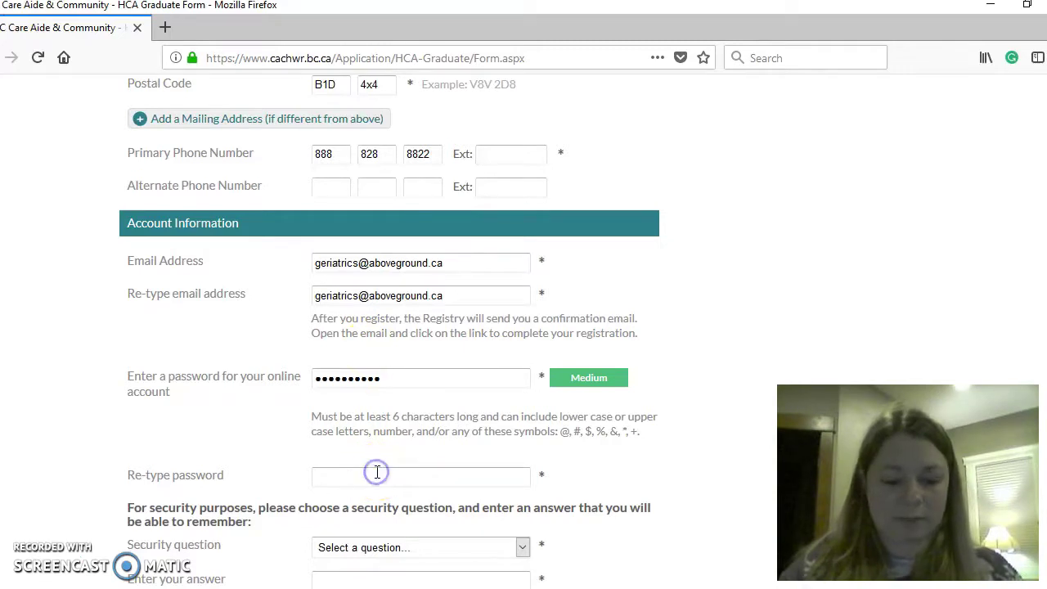
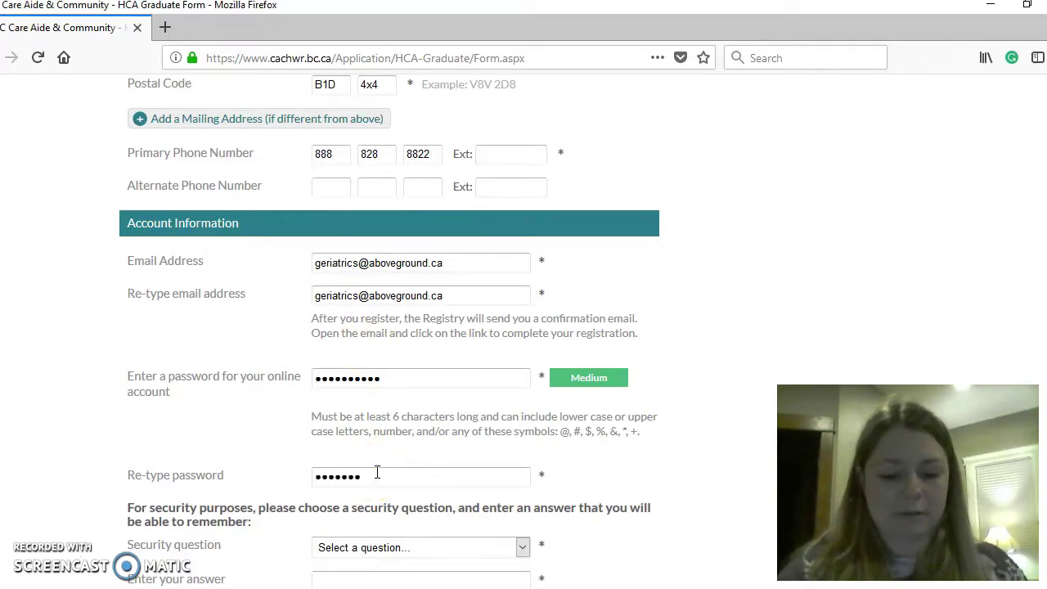
left_click(412, 550)
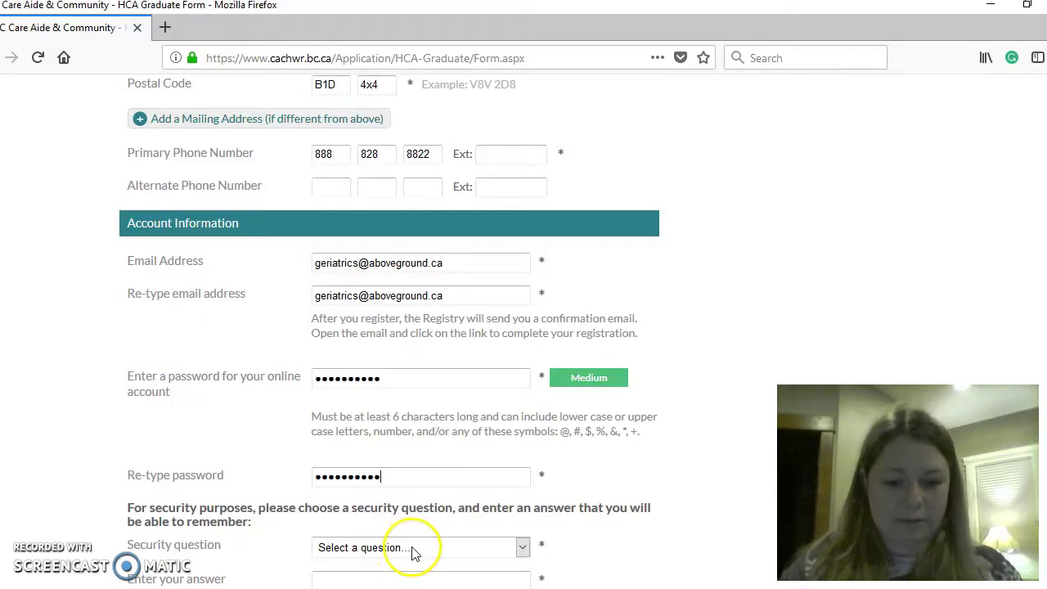
left_click(696, 468)
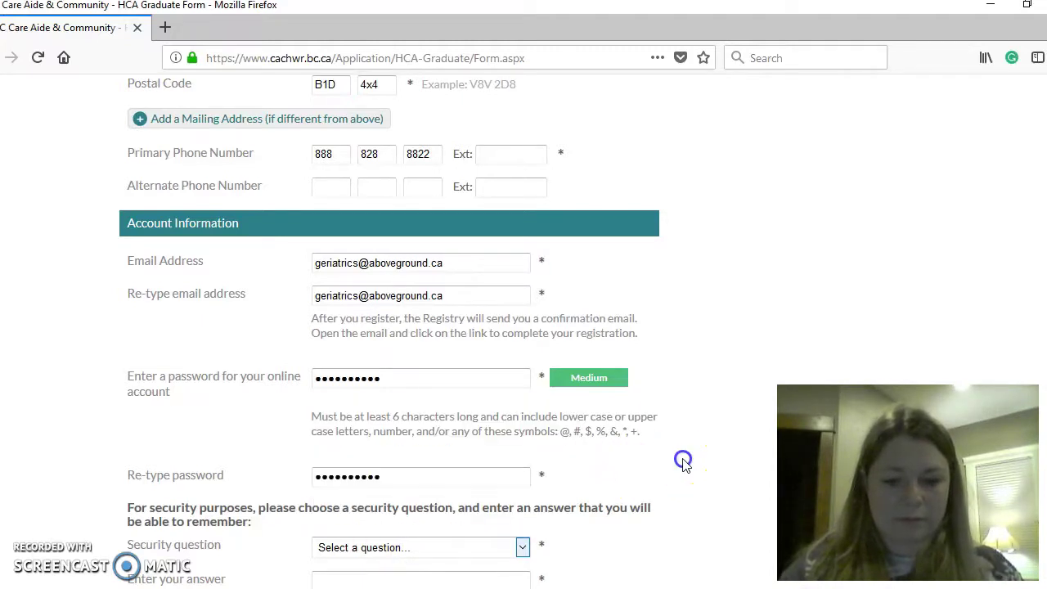
left_click(670, 537)
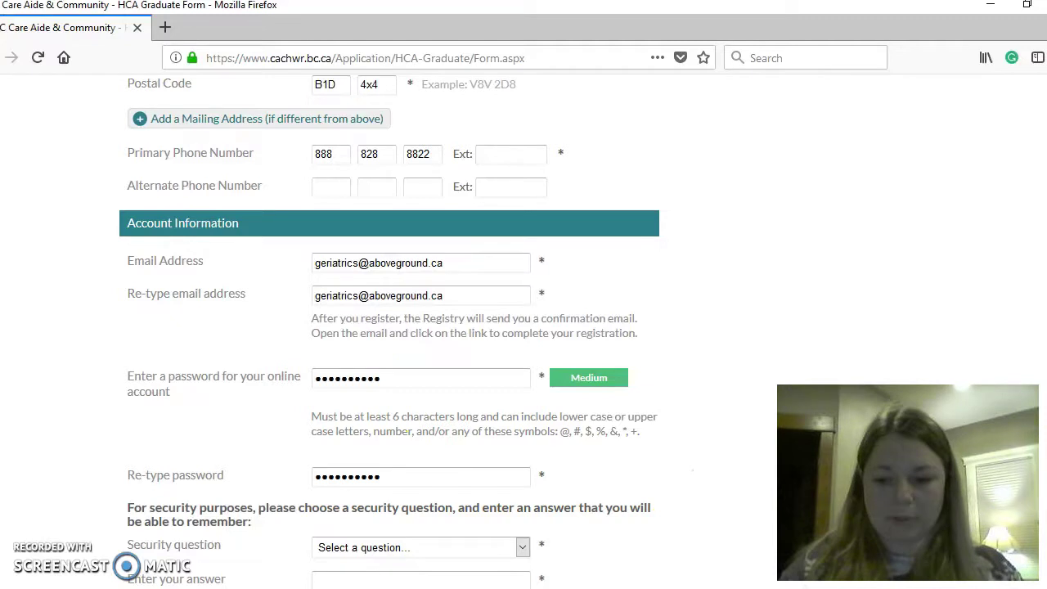
- Choose 'What is your mother's middle name?' as the security question and type its answer
scroll(533, 372, "down", 5)
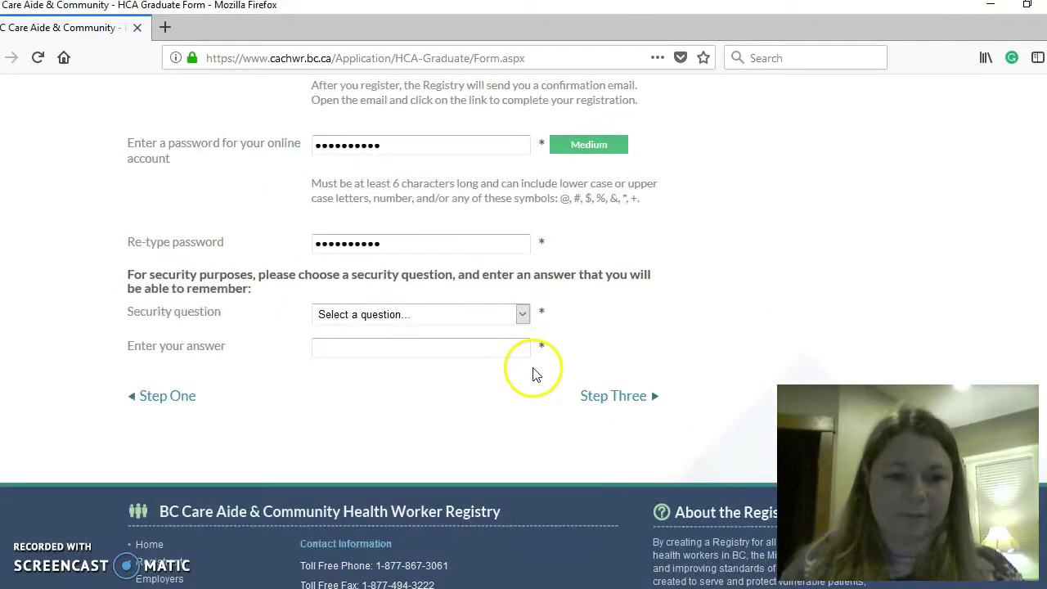
left_click(522, 317)
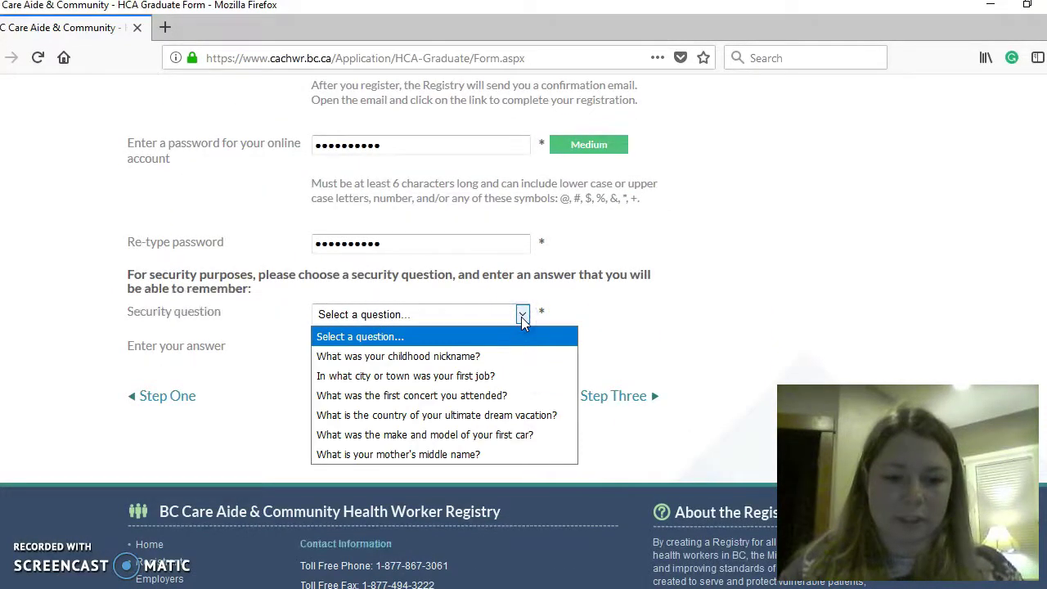
left_click(532, 397)
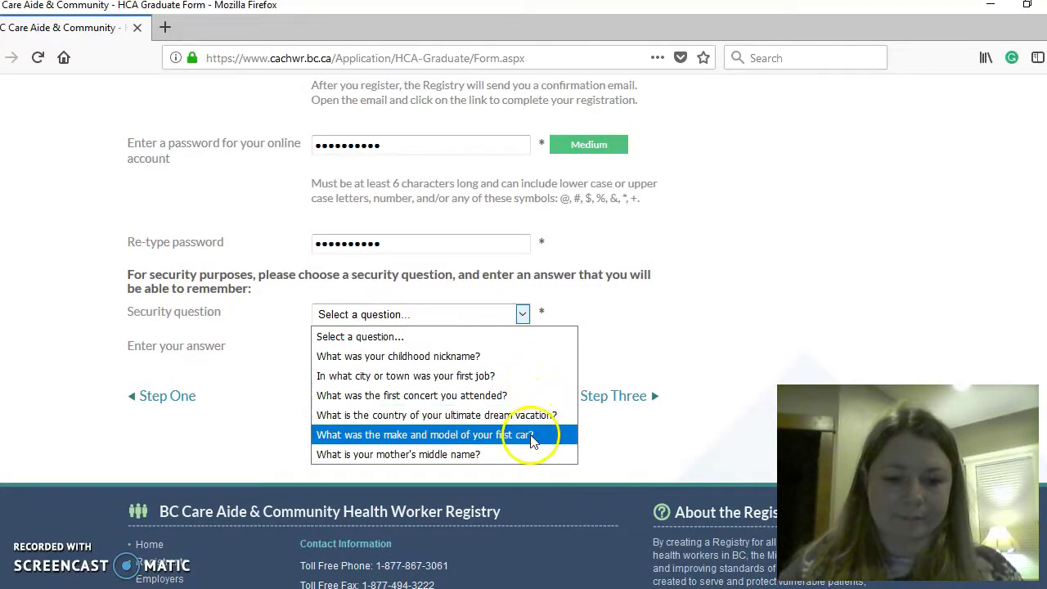
left_click(532, 455)
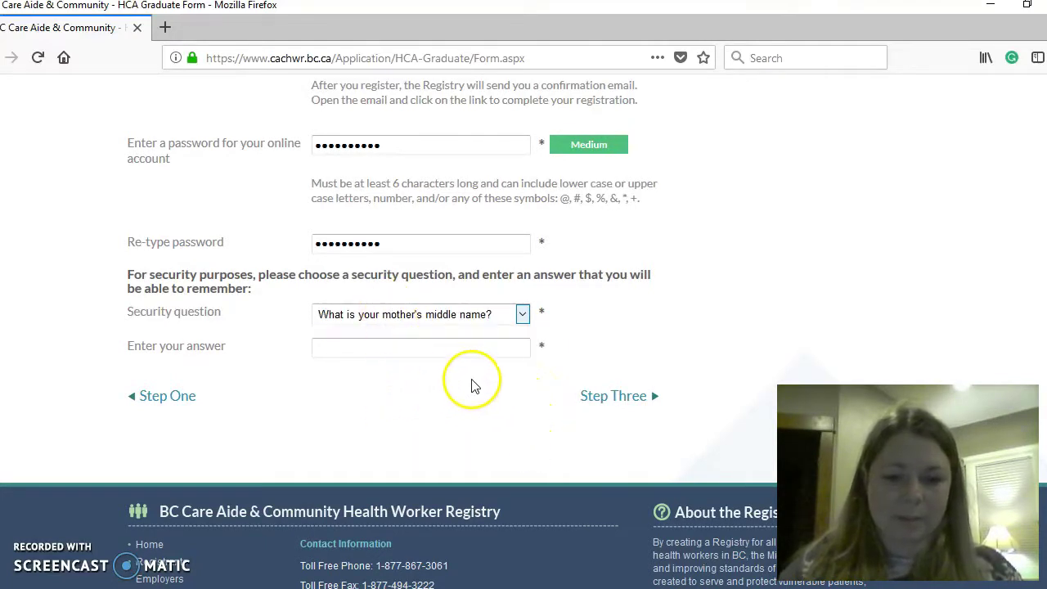
left_click(481, 350)
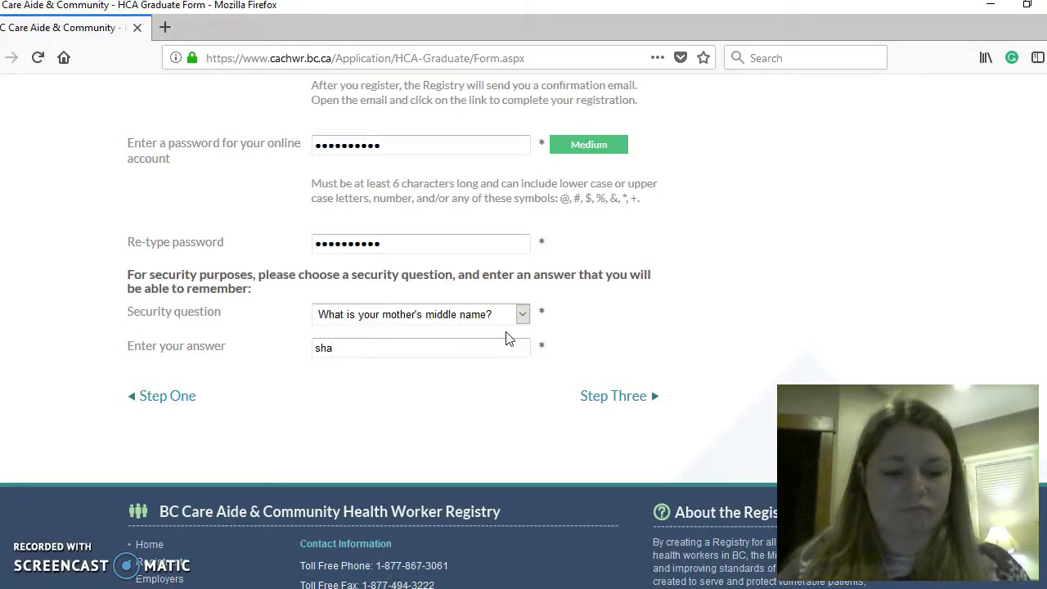
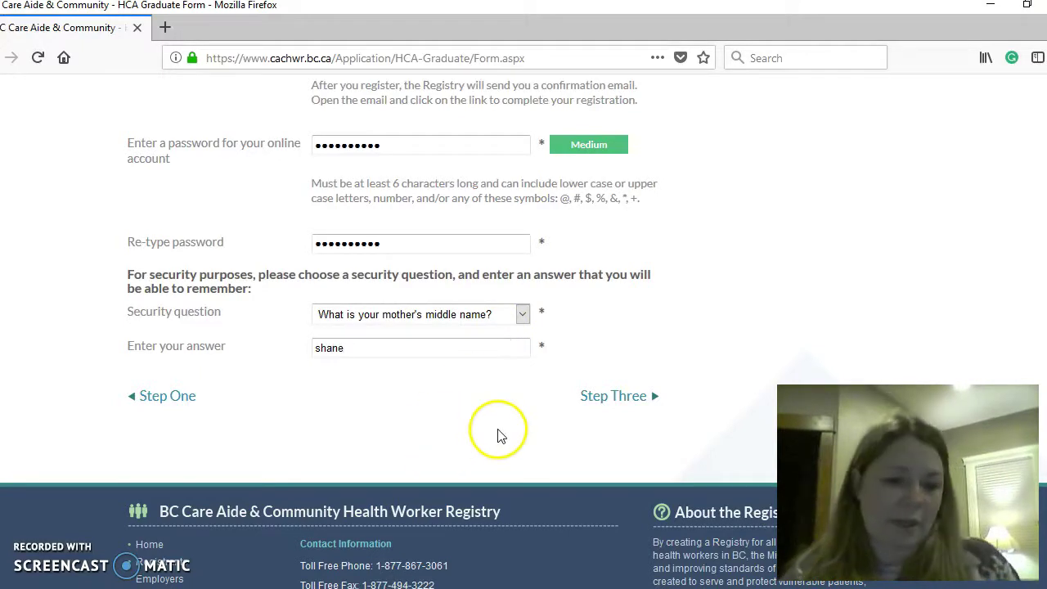
- Attempt Step Three, dismiss Firefox's save-login prompt, and return to Account Information
left_click(610, 396)
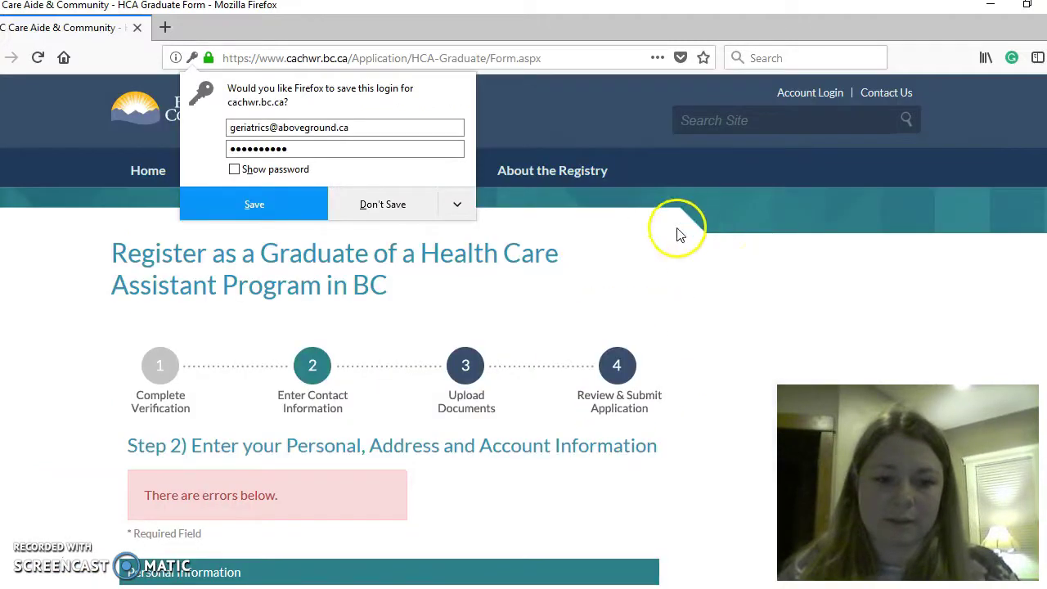
key("Escape")
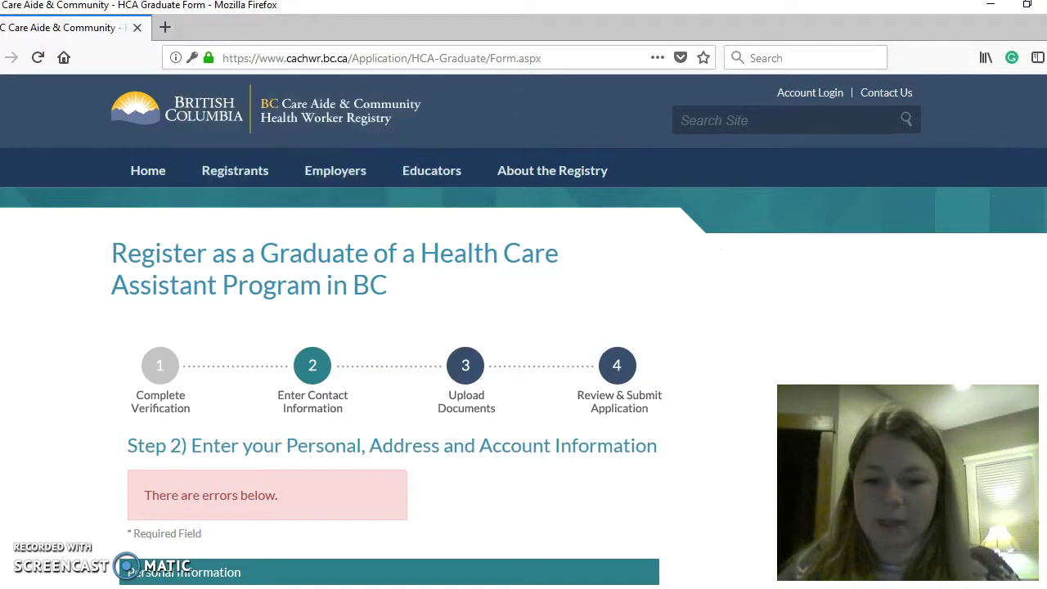
scroll(523, 328, "down", 4)
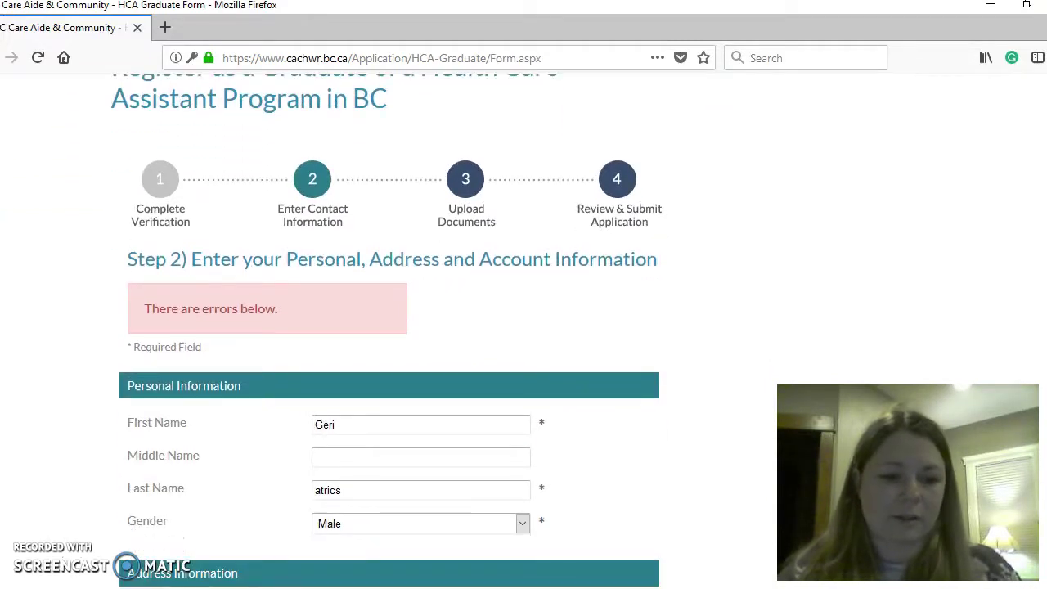
scroll(390, 328, "down", 5)
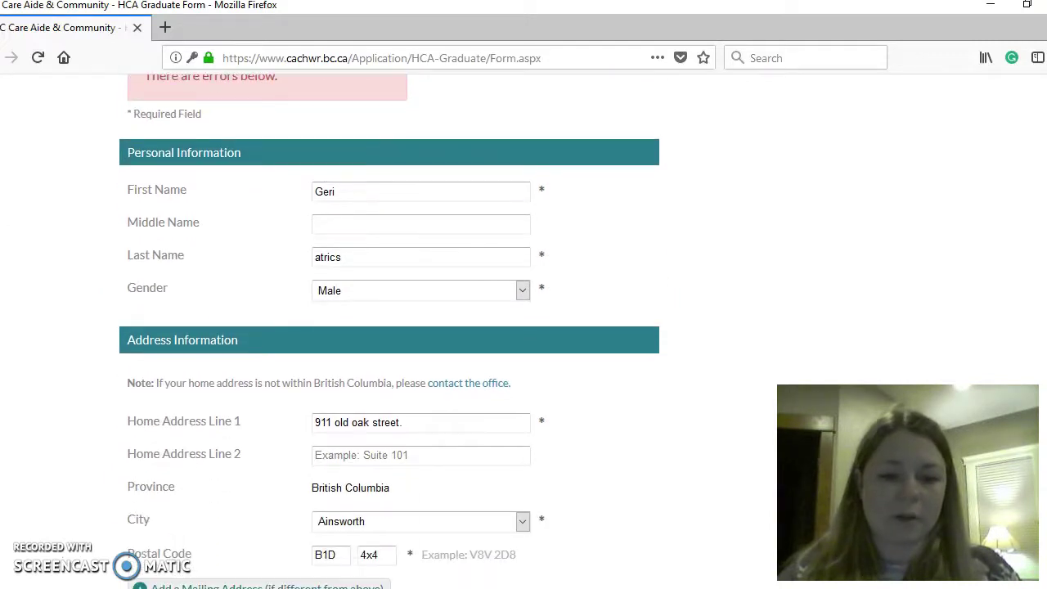
scroll(390, 327, "down", 3)
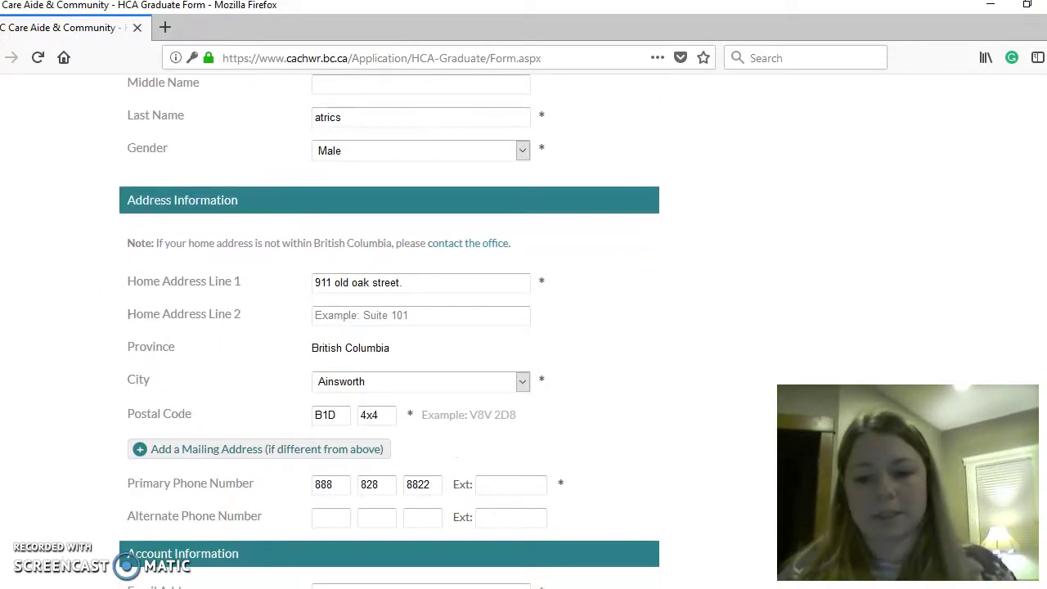
scroll(466, 448, "down", 8)
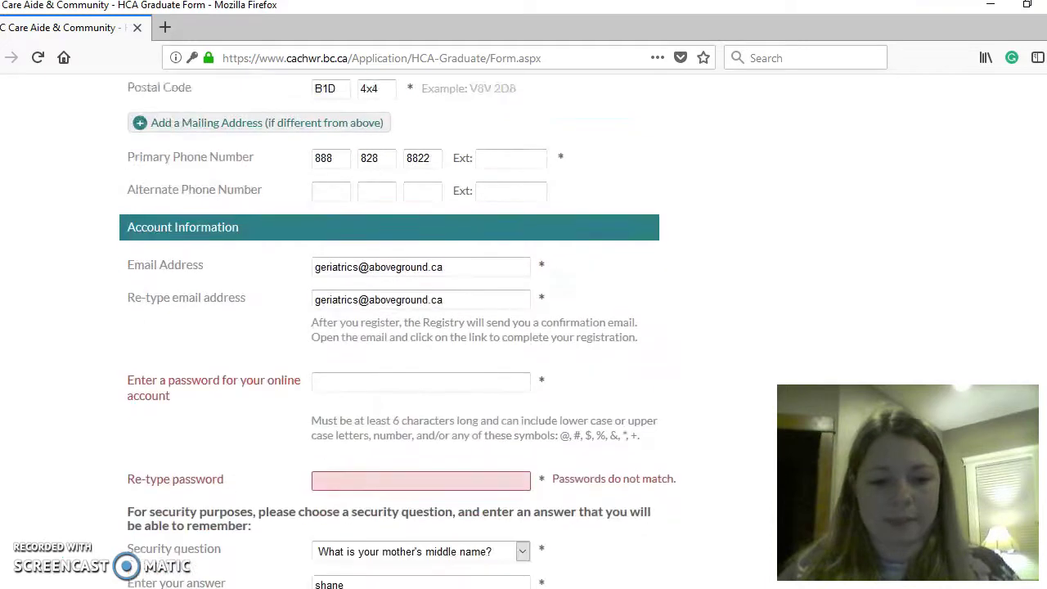
- Re-enter the cleared password and its confirmation, then proceed to Step 3 Upload Documents
left_click(391, 331)
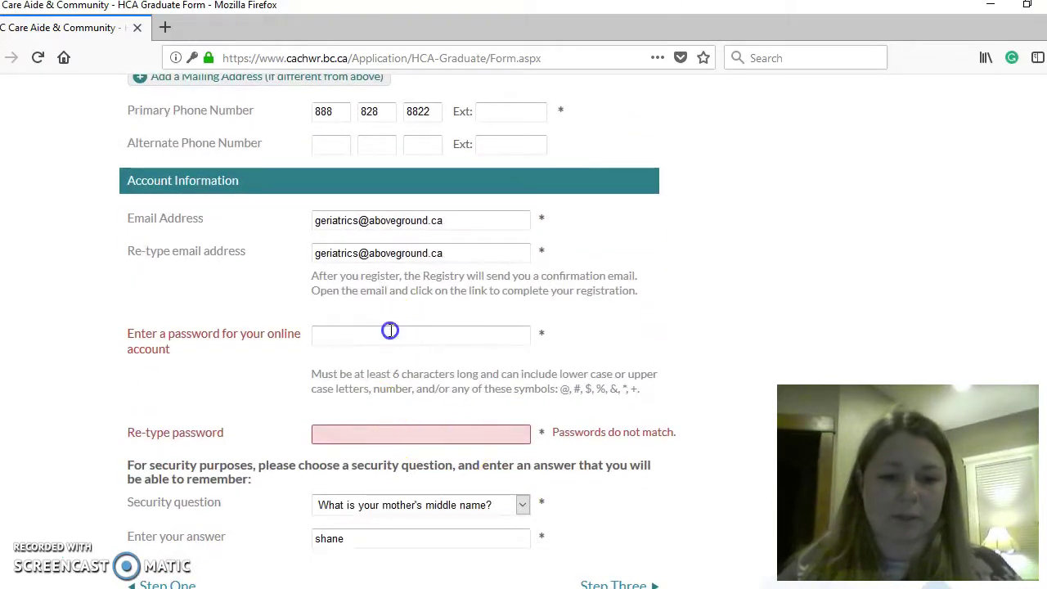
key("Caps_Lock")
key("Caps_Lock")
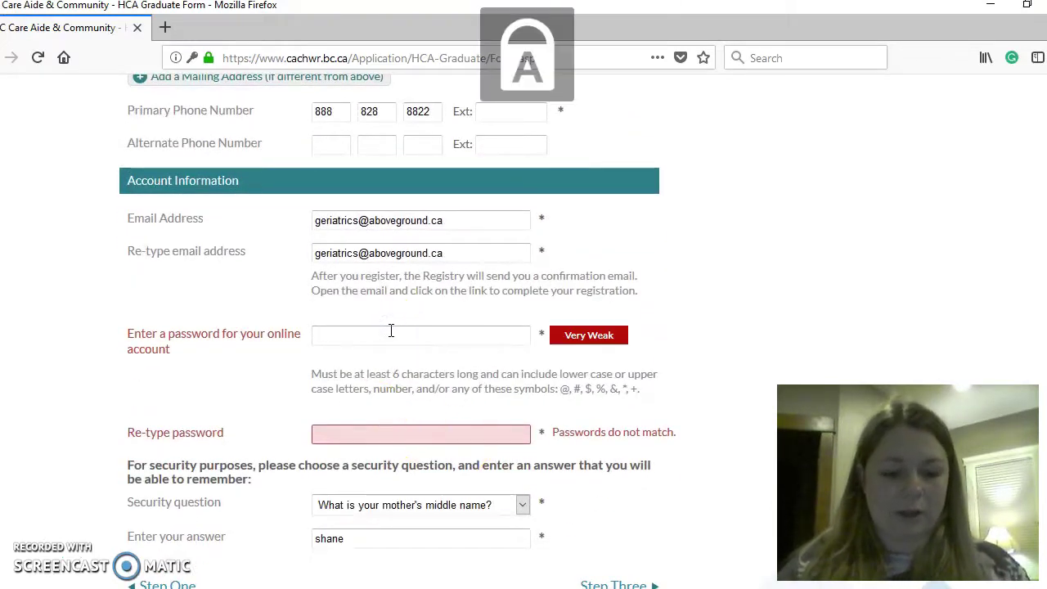
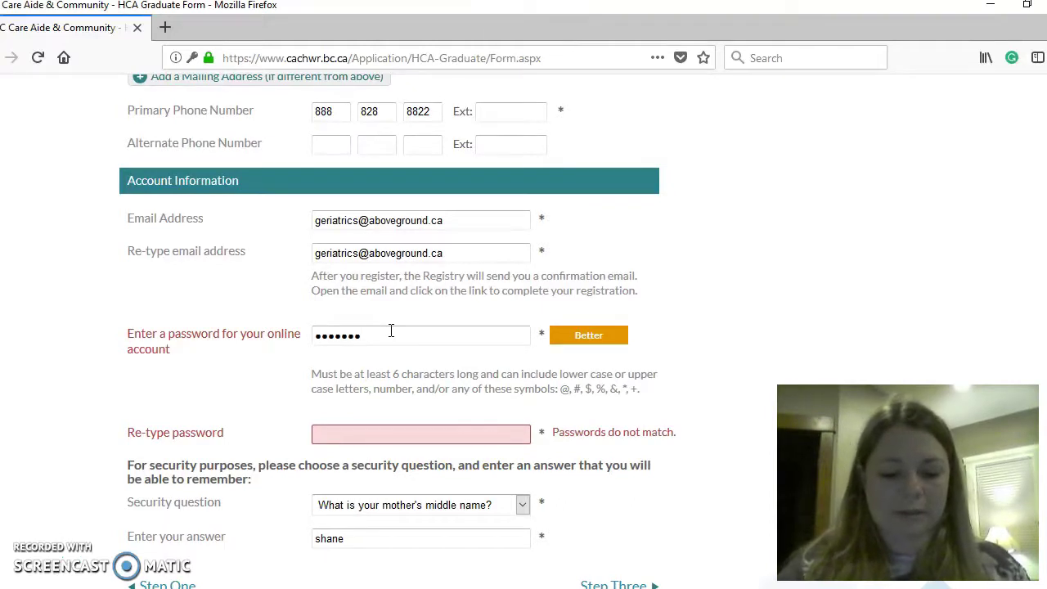
left_click(355, 437)
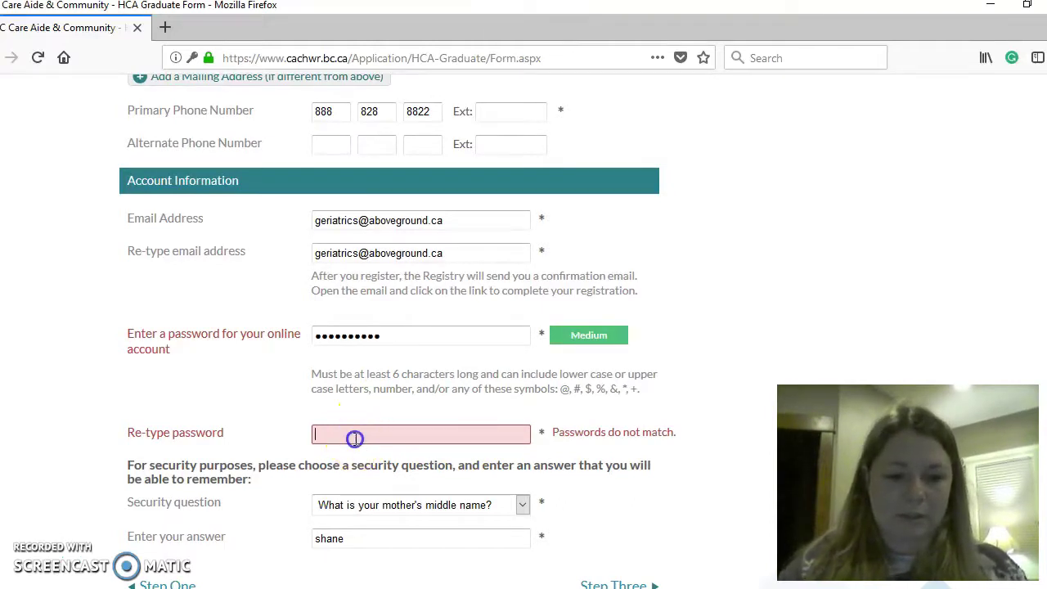
key("Caps_Lock")
key("Caps_Lock")
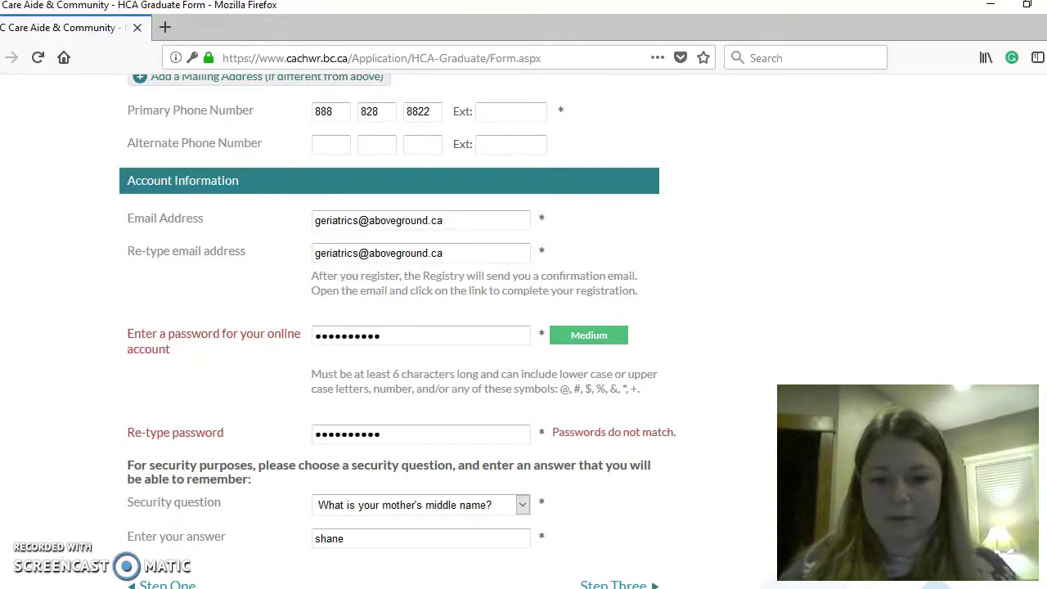
scroll(524, 327, "down", 5)
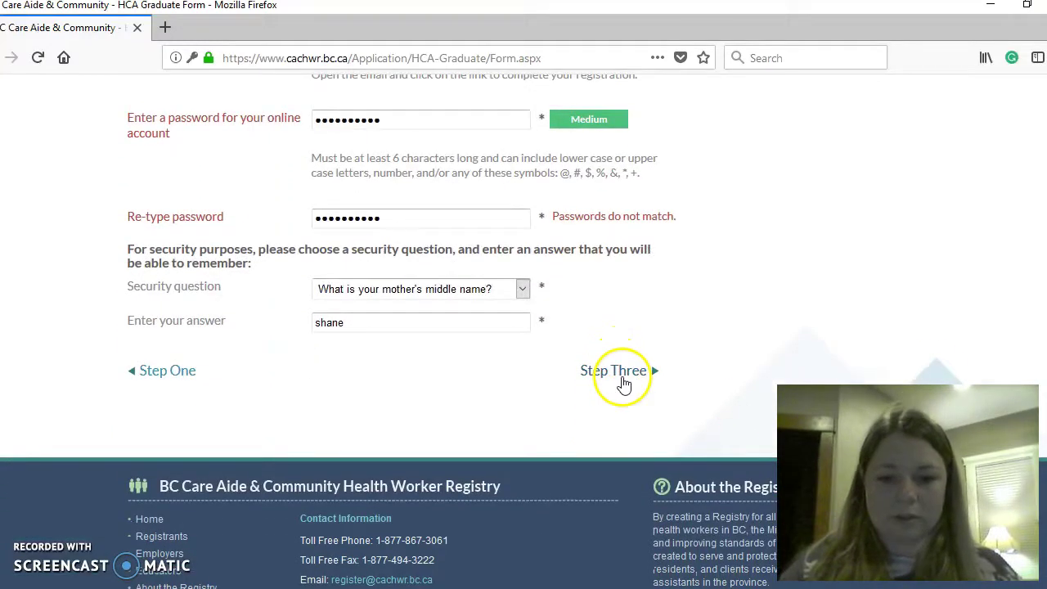
left_click(619, 372)
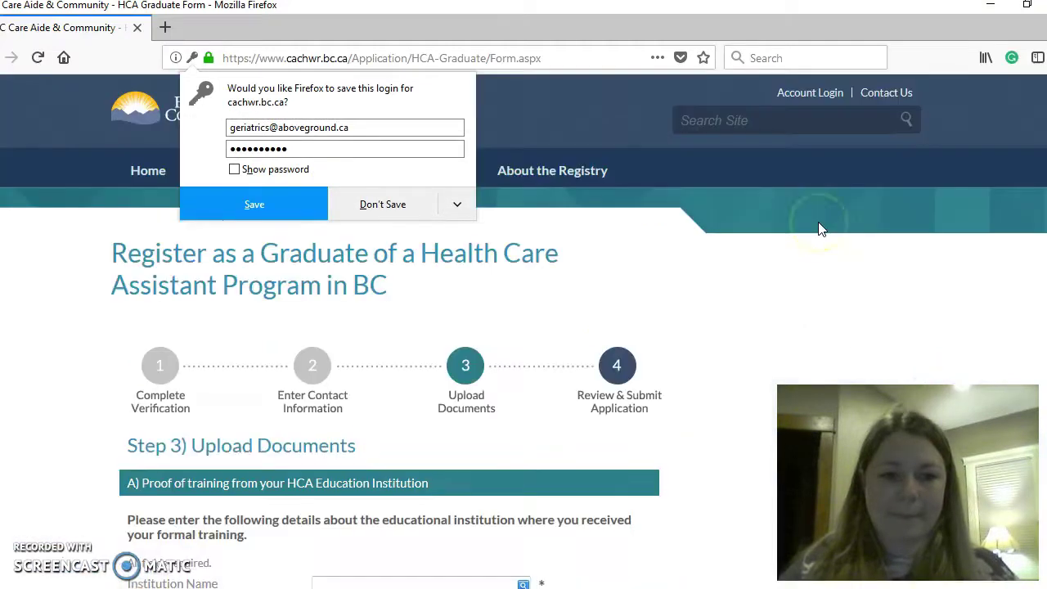
- Decline saving the login and choose Selkirk College as the institution name
left_click(368, 203)
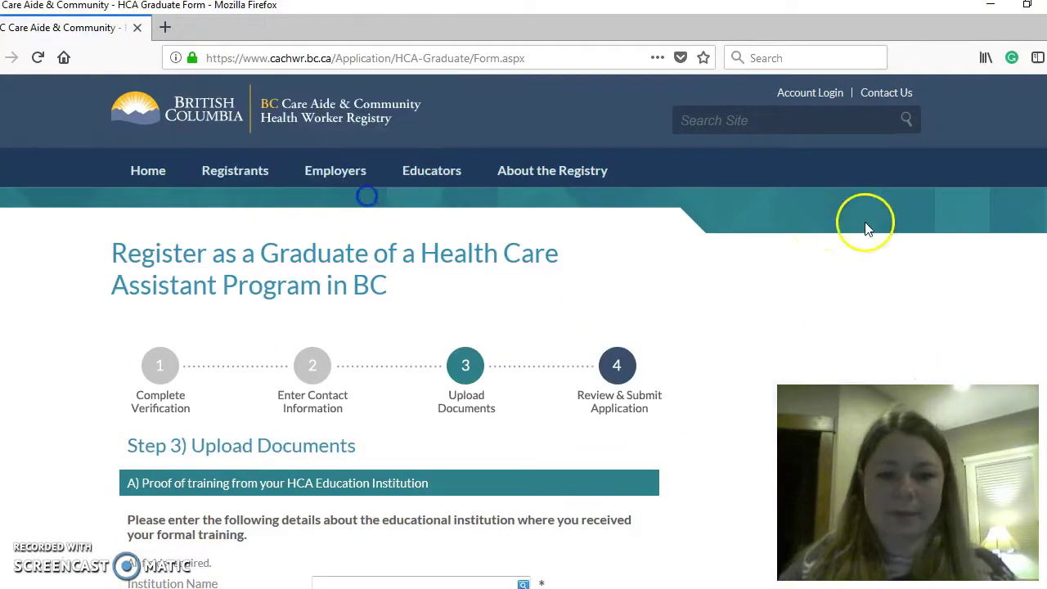
scroll(524, 328, "down", 3)
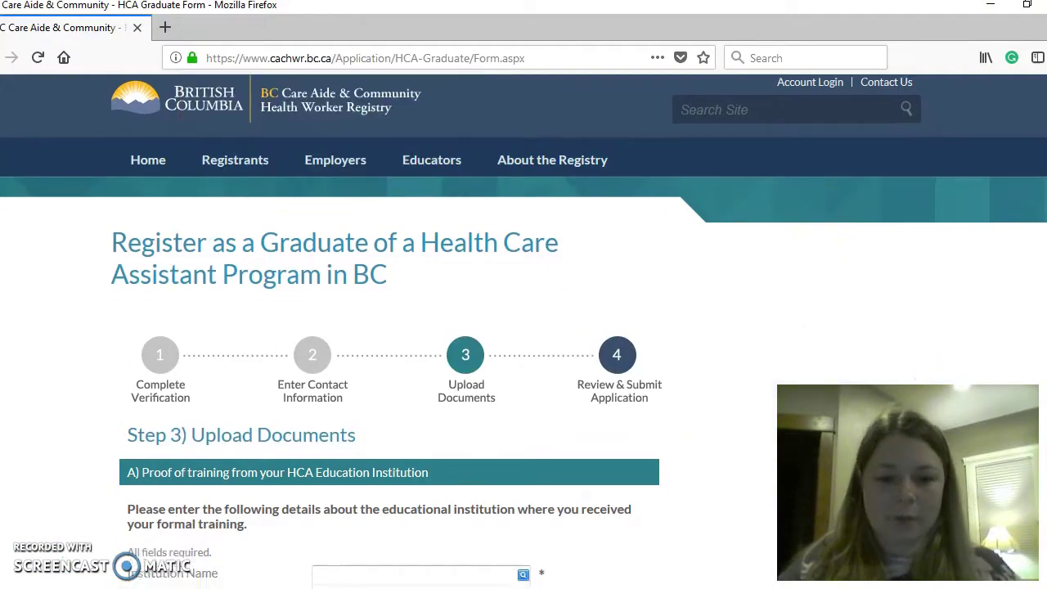
scroll(524, 327, "down", 2)
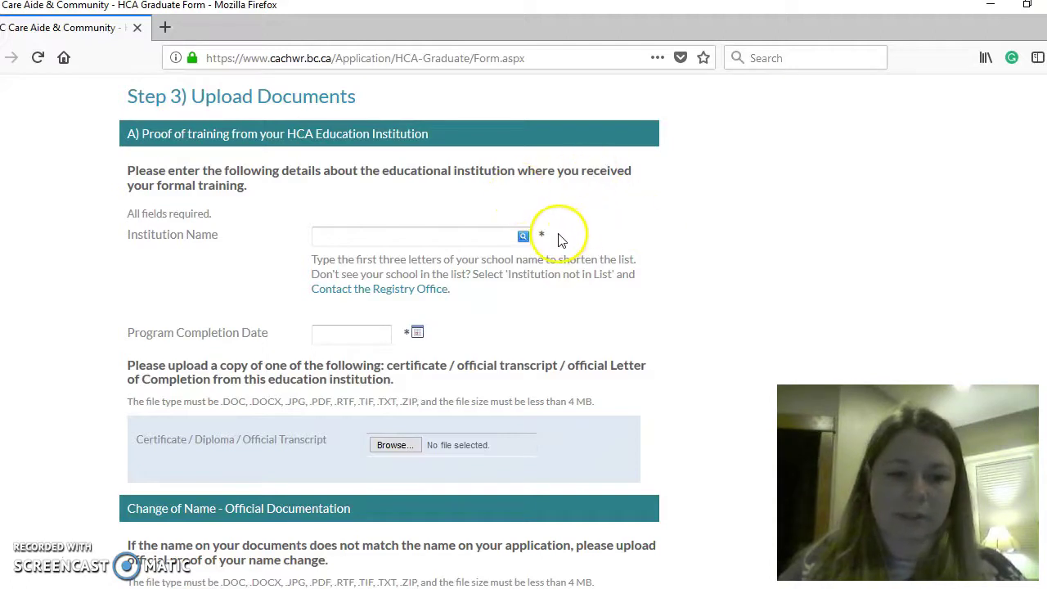
left_click(490, 235)
type("s")
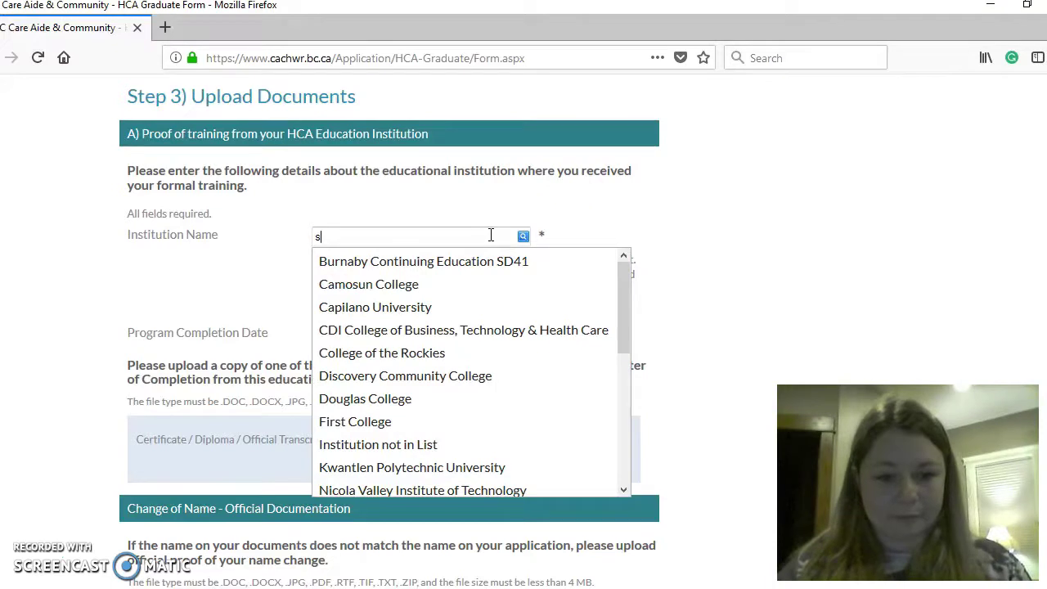
type("e")
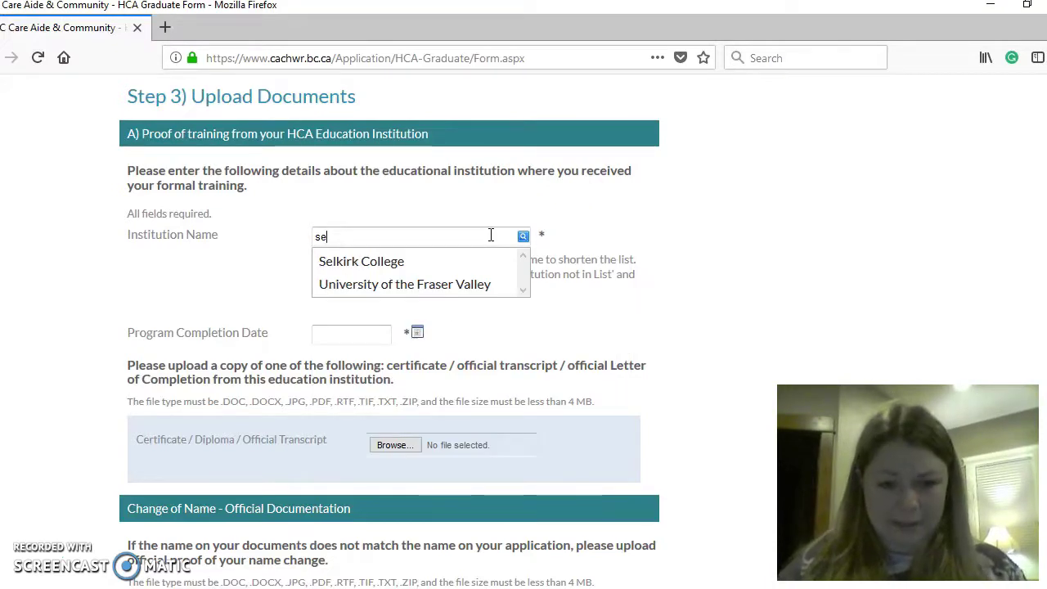
left_click(423, 262)
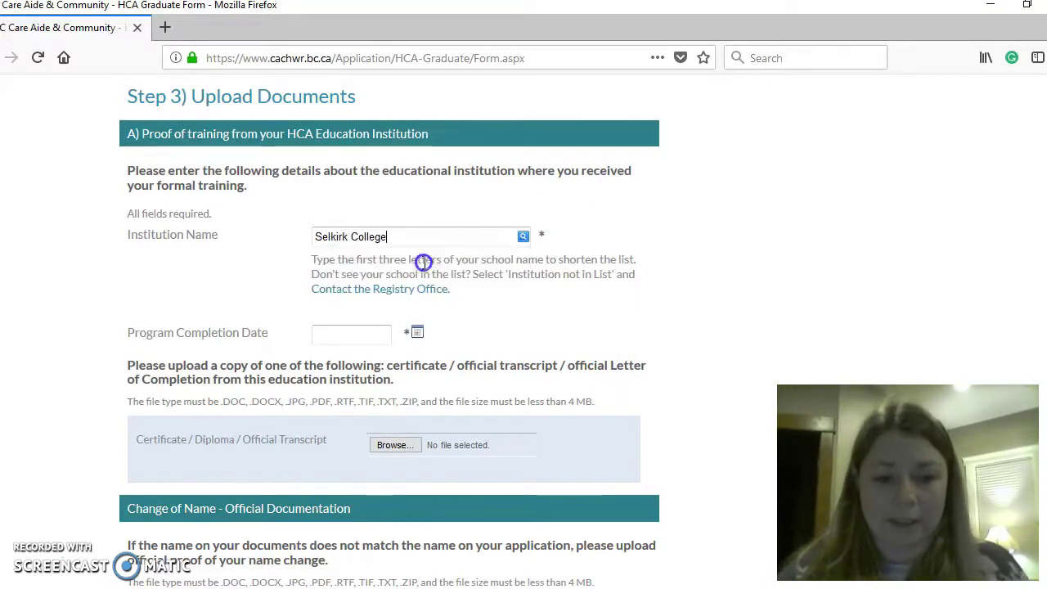
- Set the program completion date to March 15, 2018
left_click(349, 331)
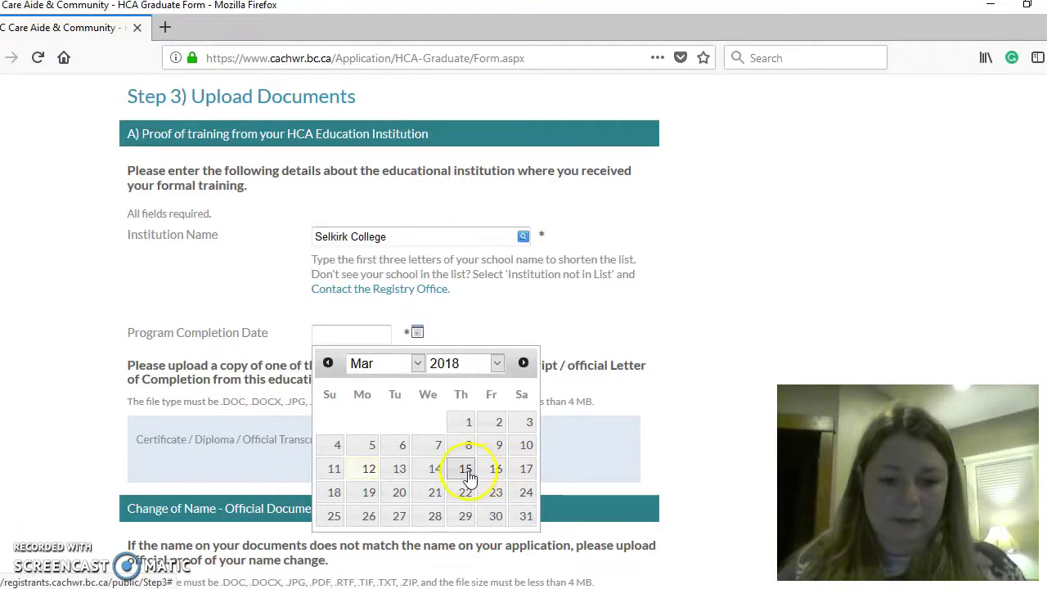
left_click(468, 473)
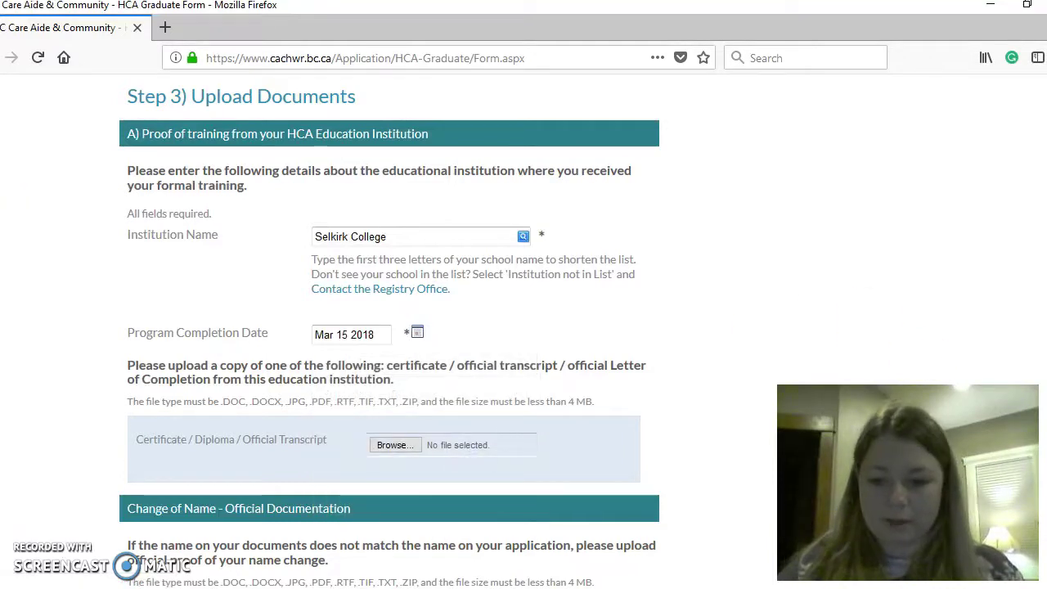
scroll(916, 364, "down", 2)
- Attach Program Completion Letter-Geriatrics.docx from the Desktop as proof of training
scroll(492, 322, "down", 2)
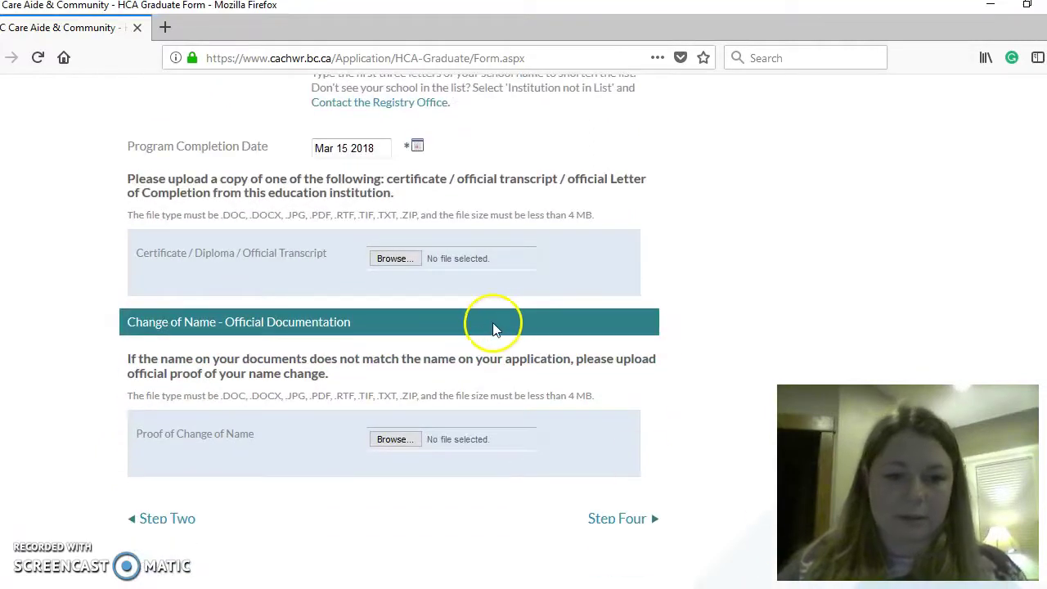
left_click(394, 260)
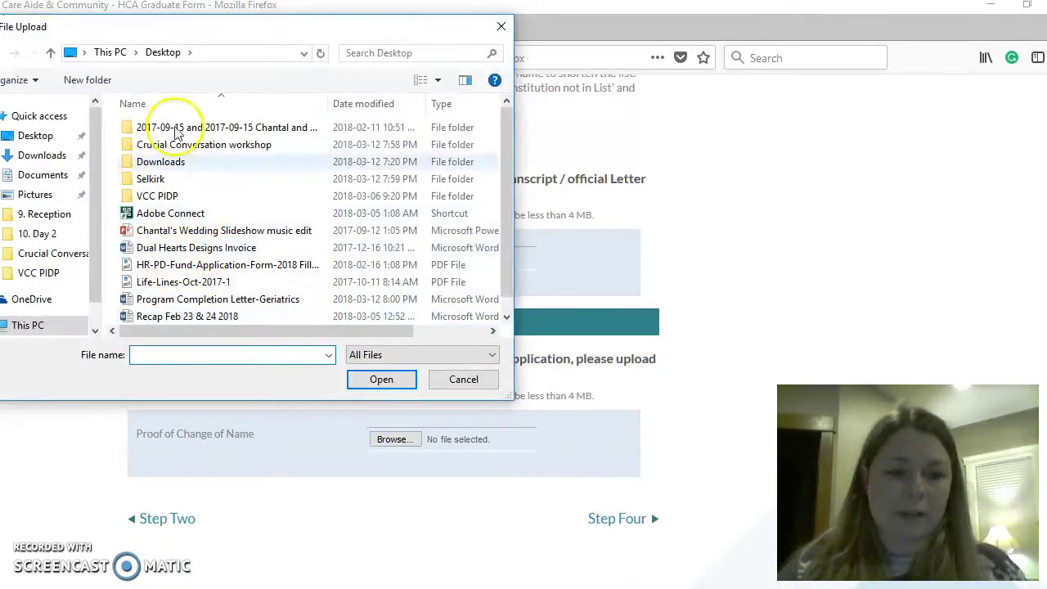
left_click(49, 136)
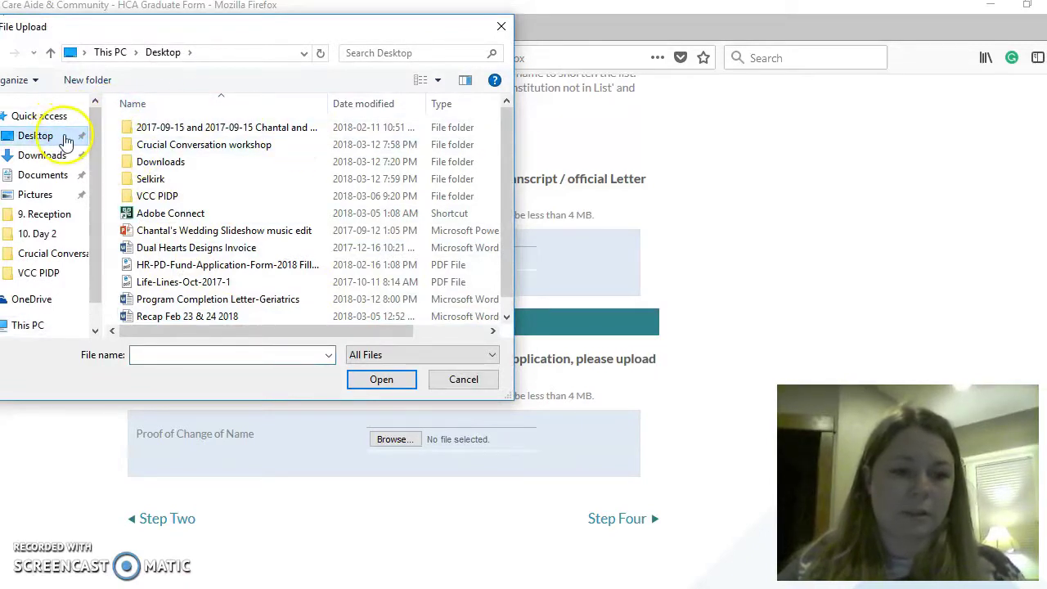
left_click(70, 137)
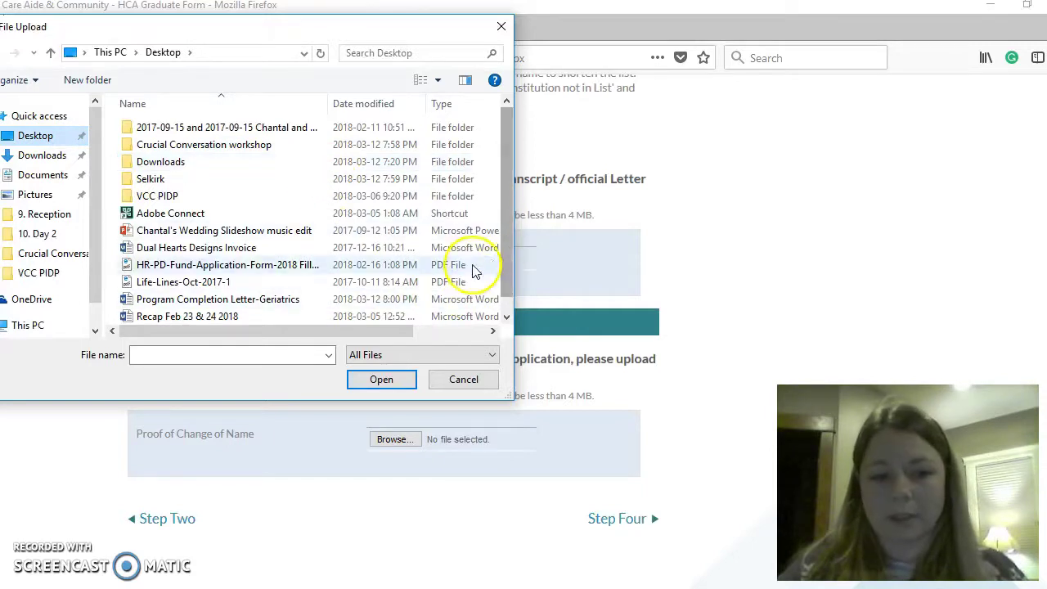
left_click(507, 319)
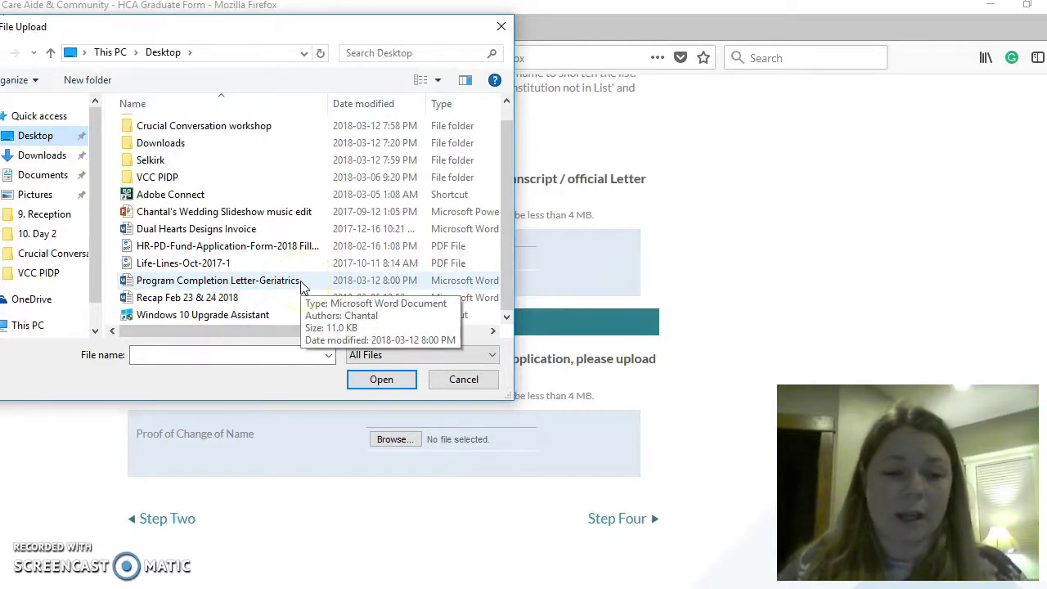
left_click(302, 283)
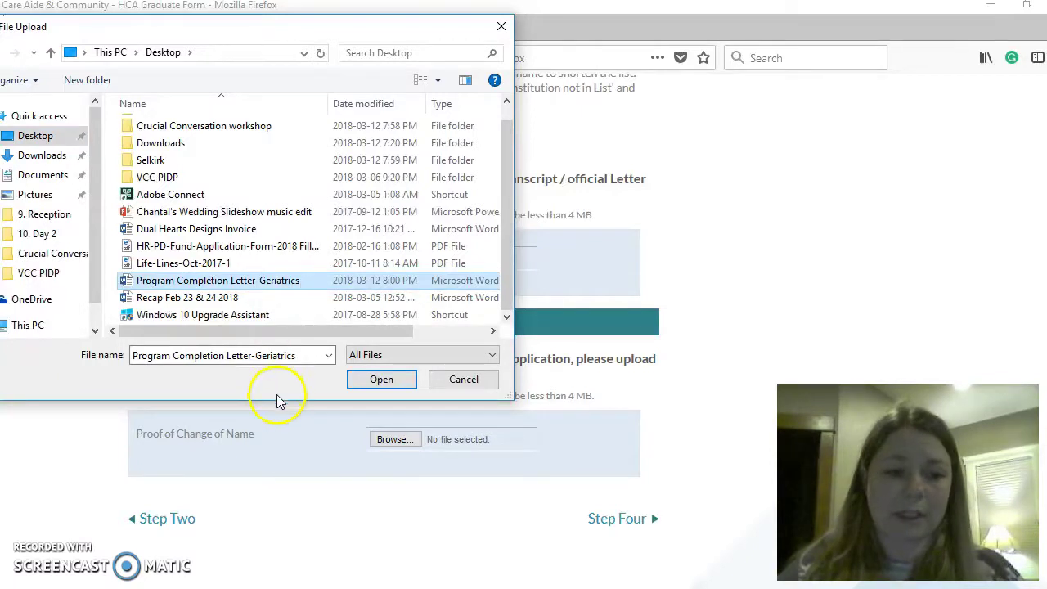
left_click(370, 383)
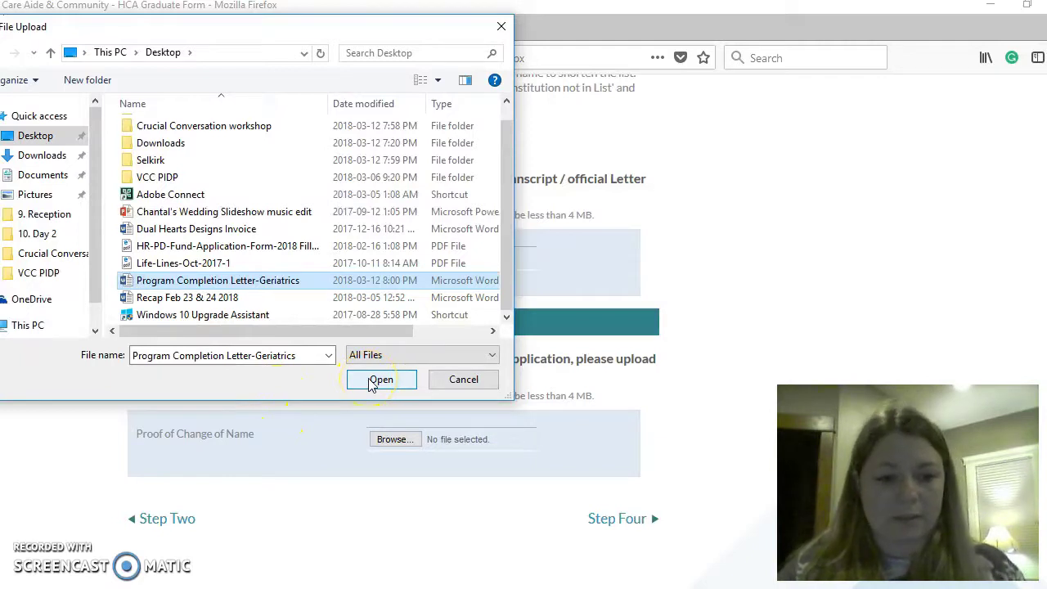
left_click(374, 382)
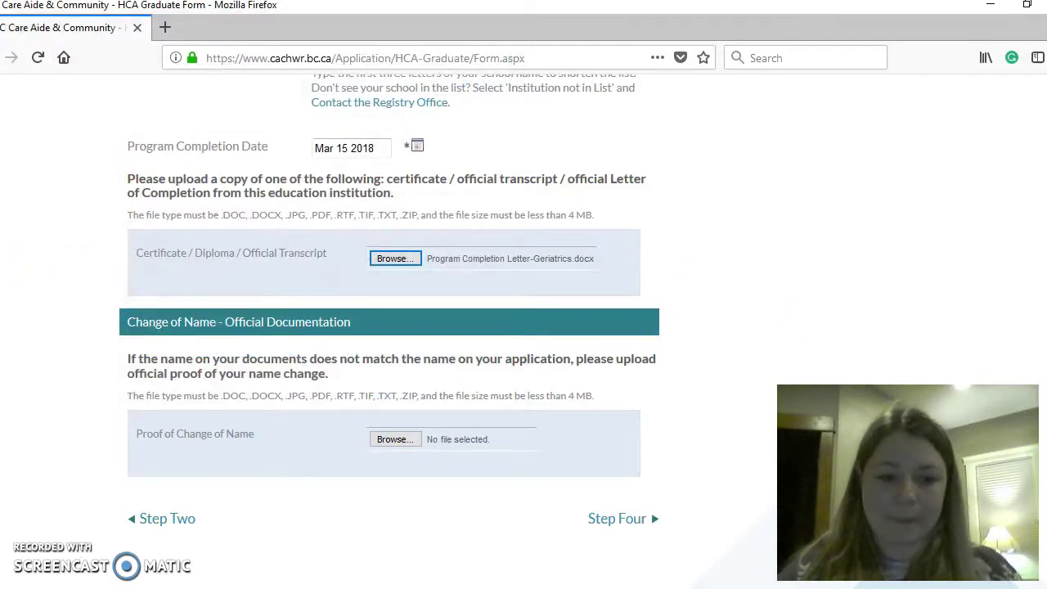
- Continue to Step 4 Review & Submit Application
scroll(393, 328, "down", 2)
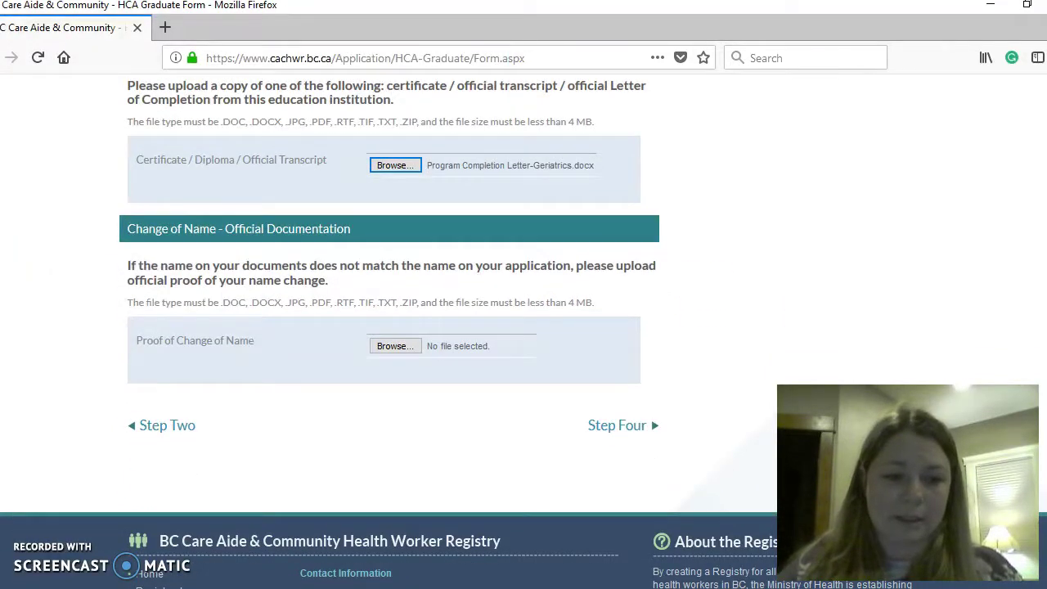
scroll(421, 262, "down", 1)
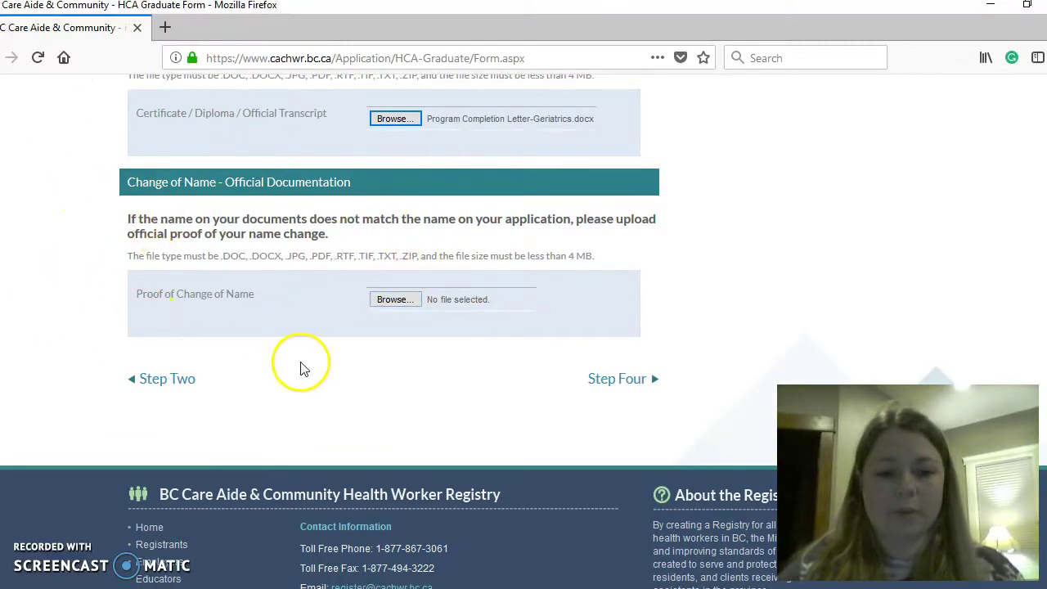
left_click(635, 387)
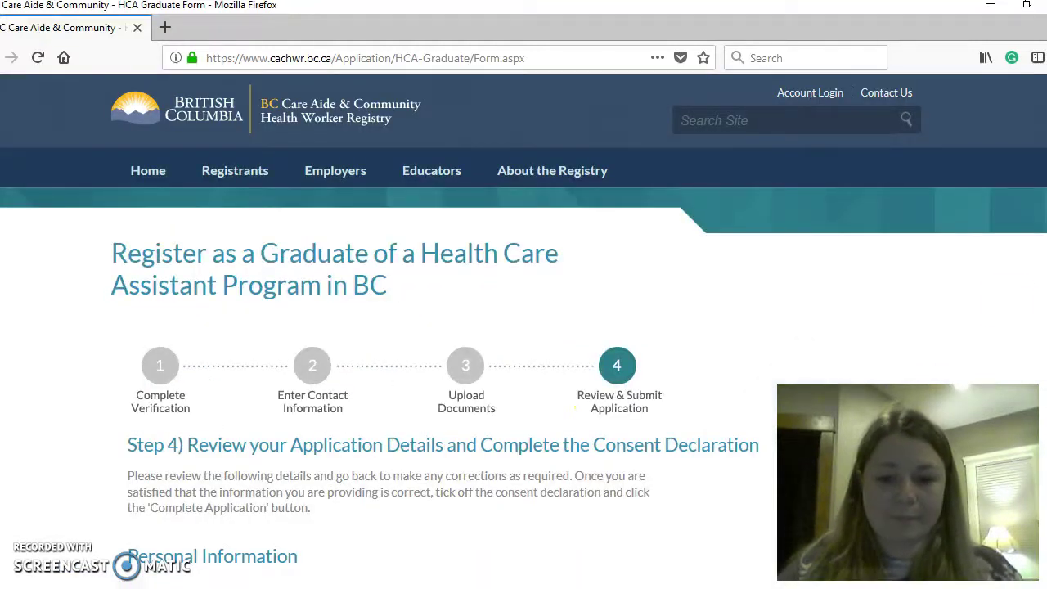
- Scroll through the Step 4 review (Selkirk College, 15-Mar-2018, completion letter) to the Consent checkbox
scroll(524, 327, "down", 5)
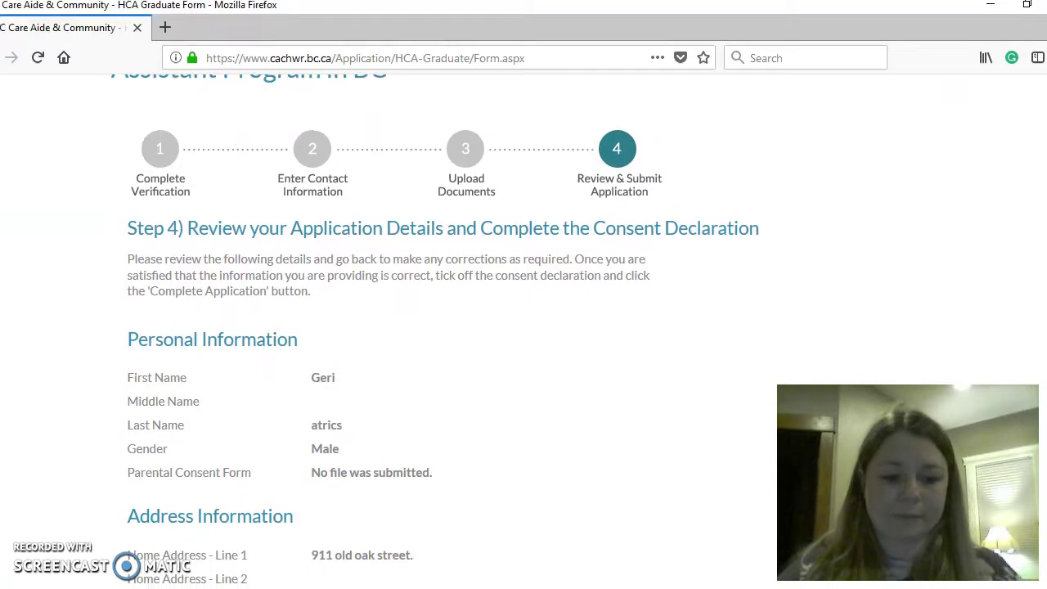
scroll(442, 328, "down", 3)
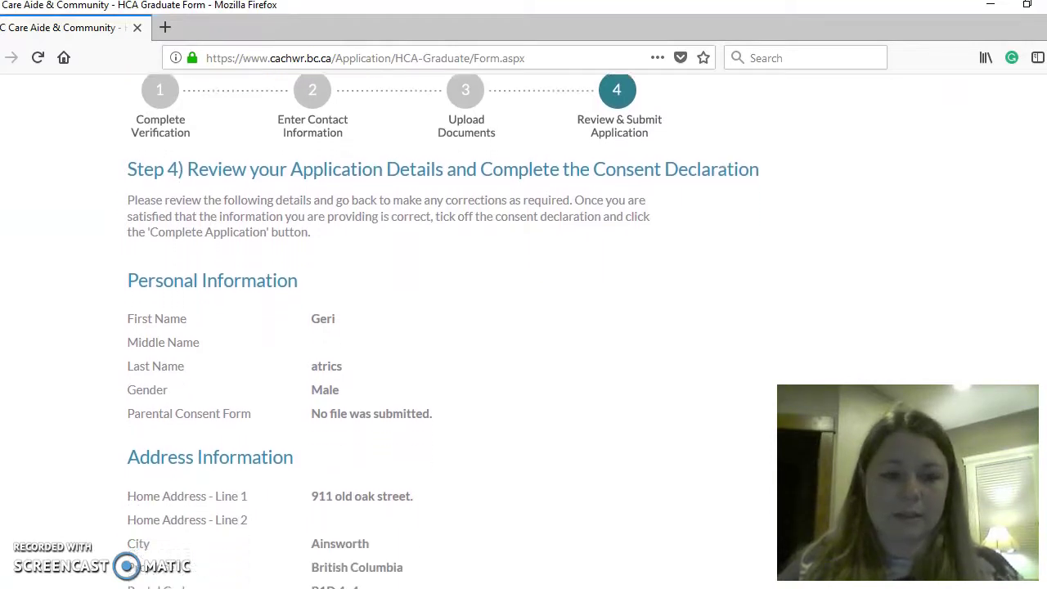
scroll(442, 327, "down", 1)
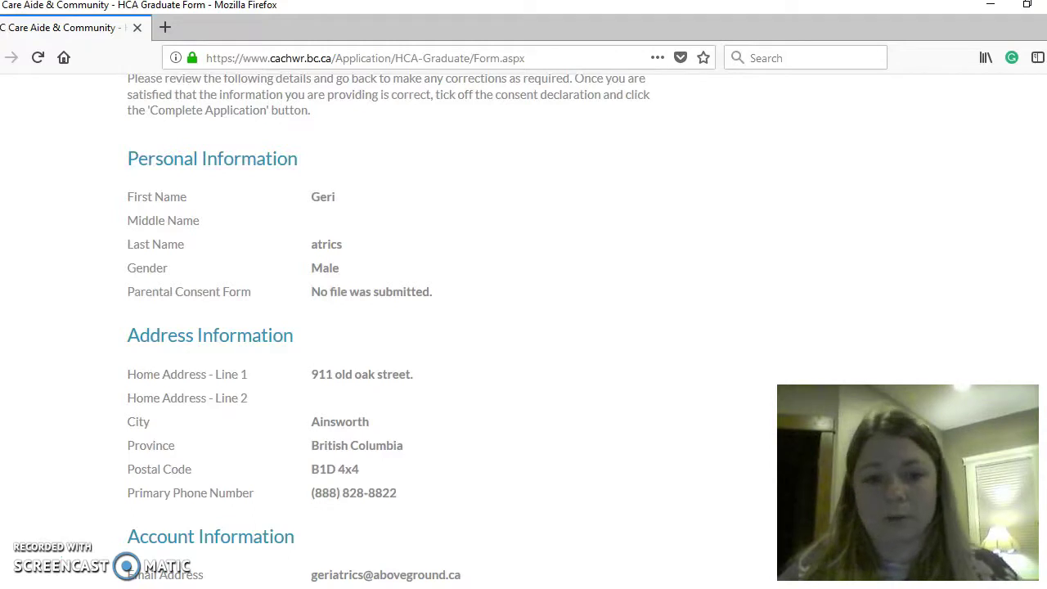
scroll(388, 331, "down", 3)
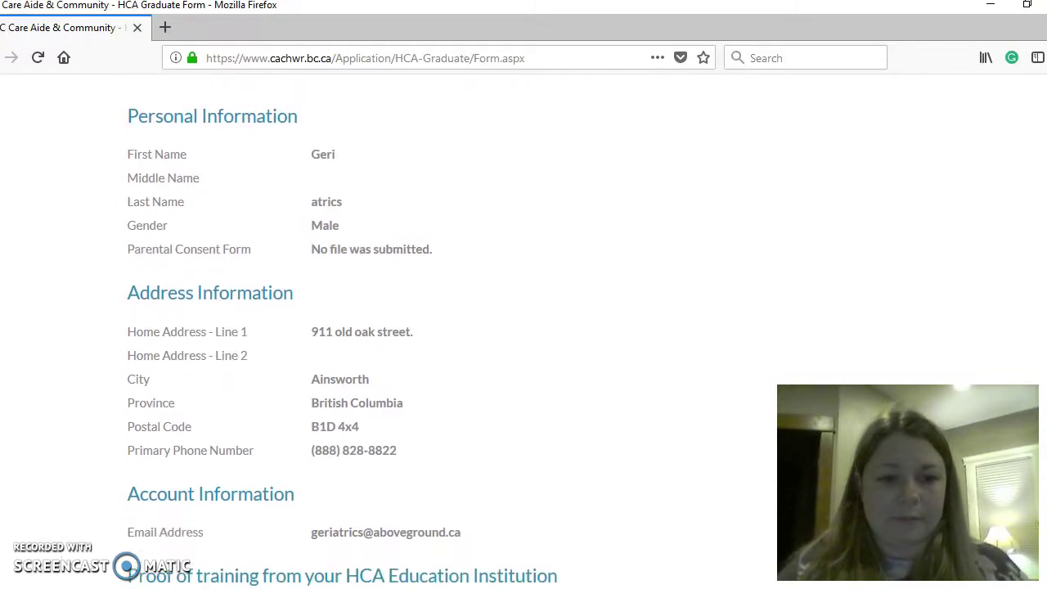
scroll(389, 331, "down", 2)
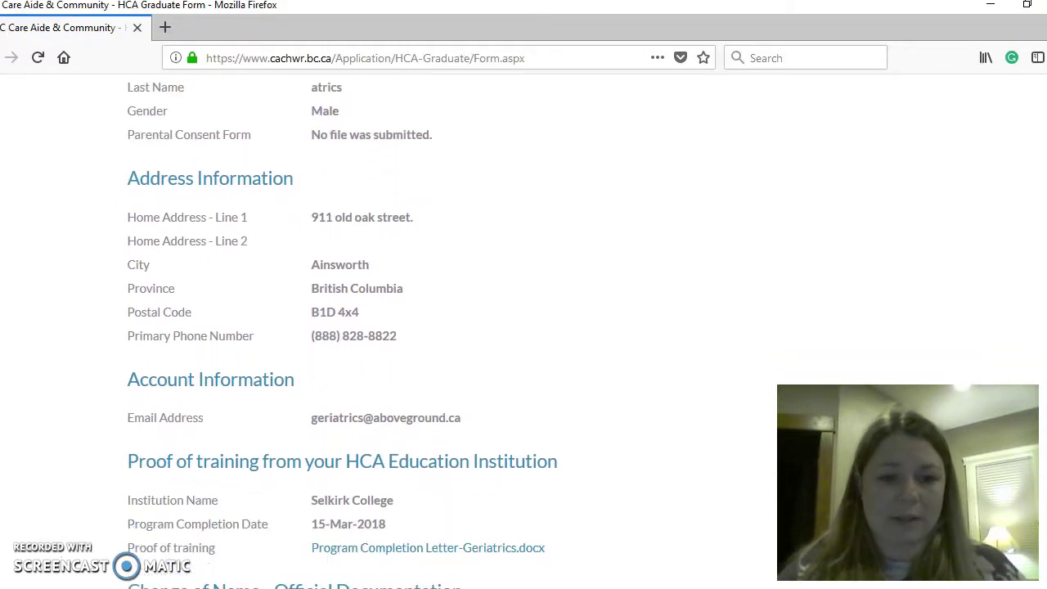
scroll(388, 331, "down", 1)
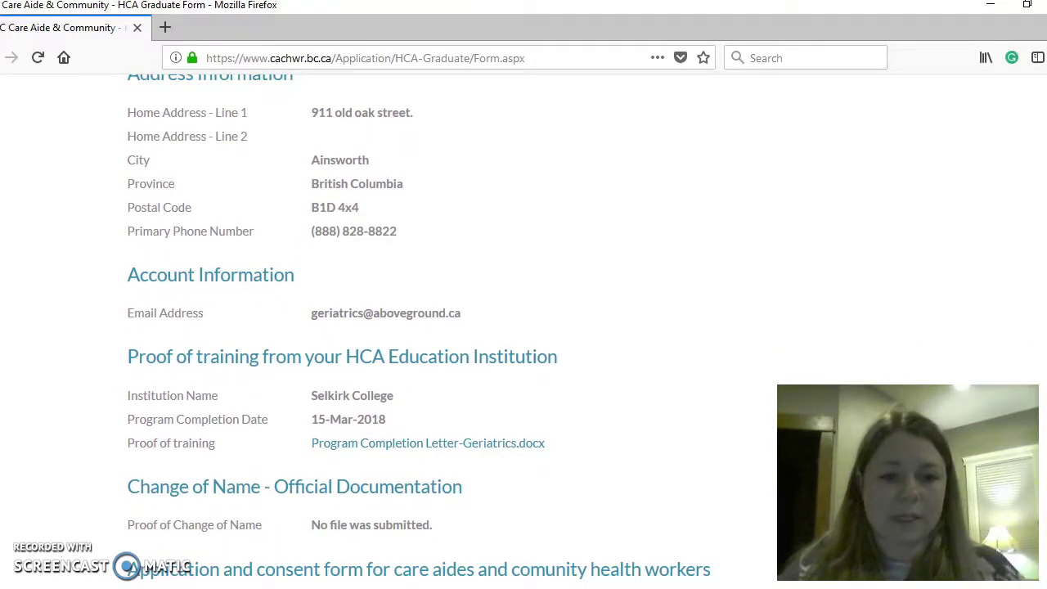
scroll(388, 331, "down", 4)
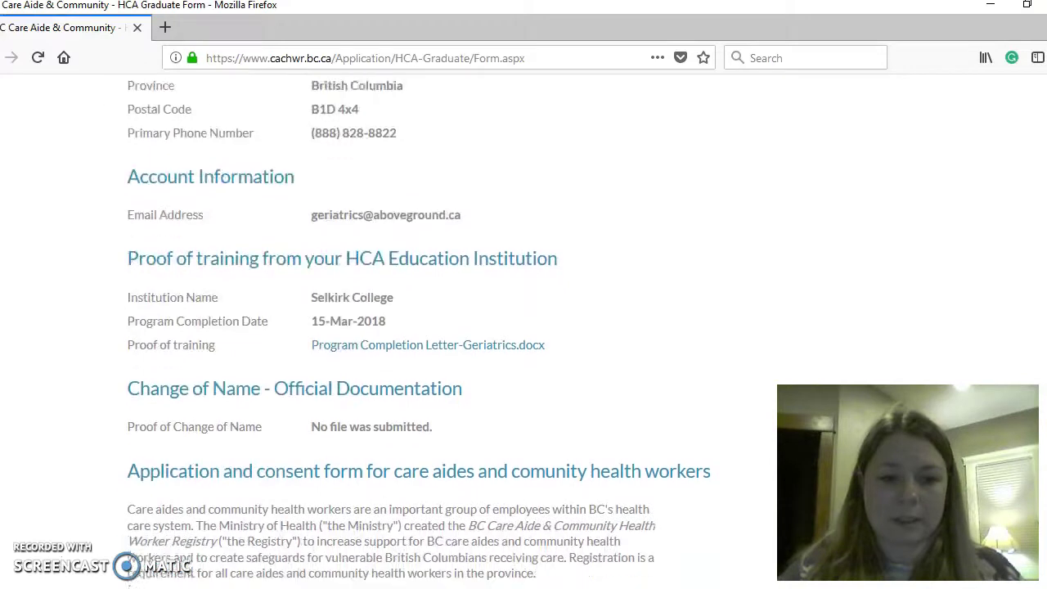
scroll(388, 331, "down", 3)
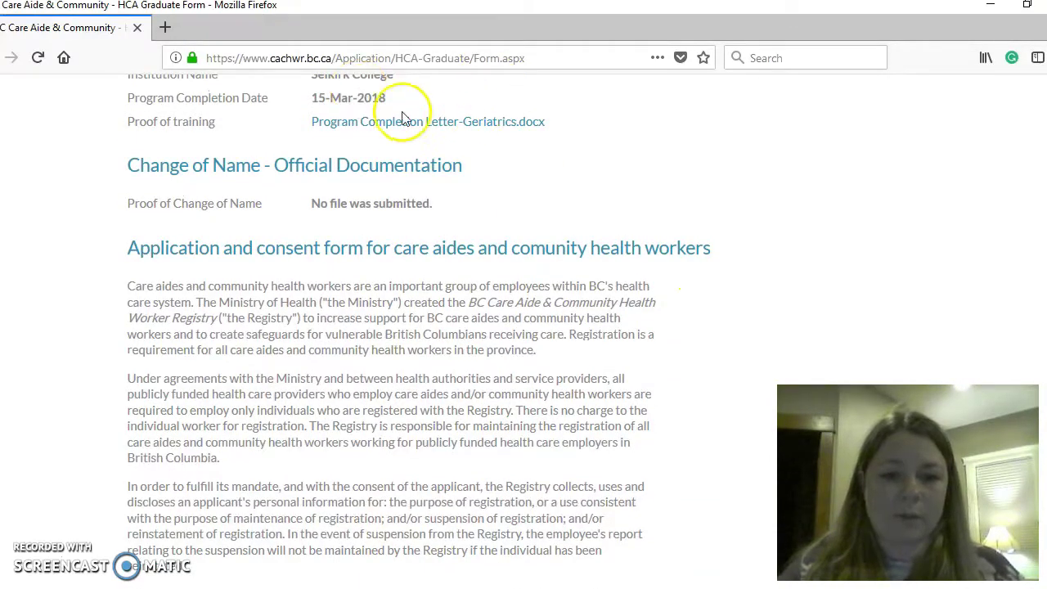
scroll(389, 477, "down", 10)
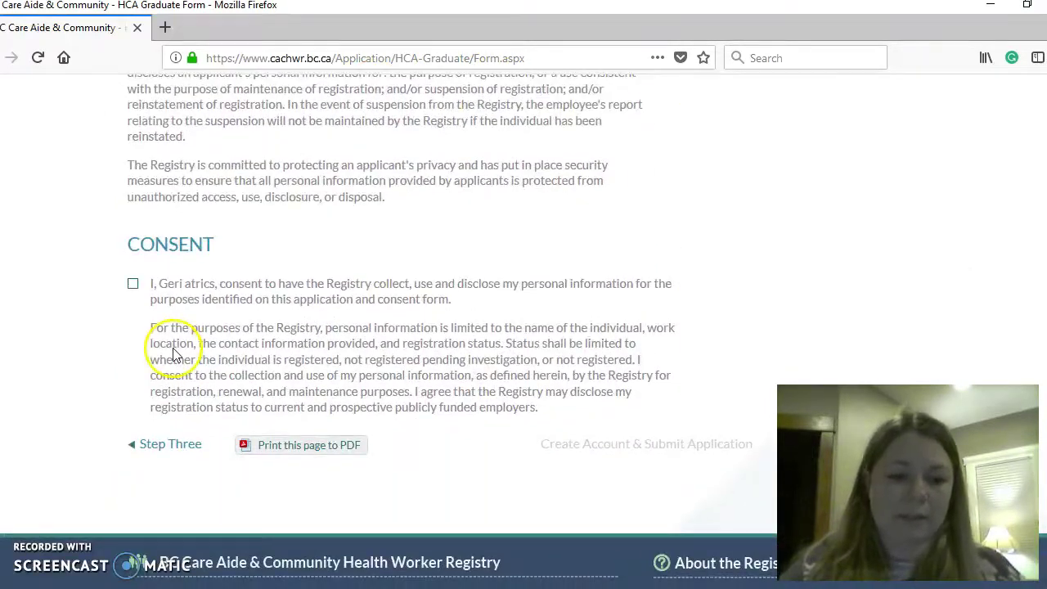
- Tick the personal information consent declaration, then return toward the top without submitting
left_click(132, 286)
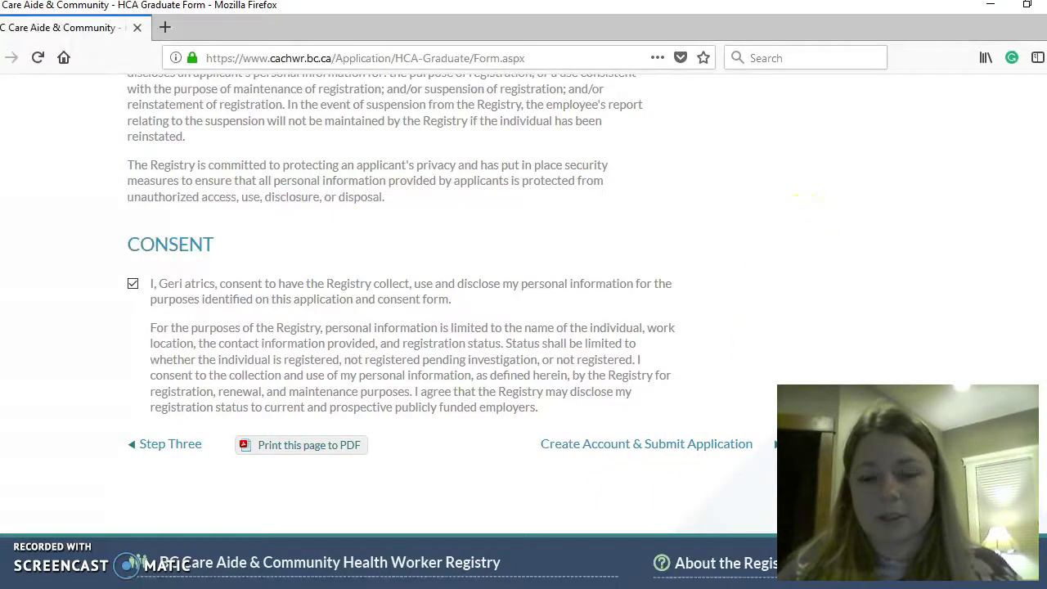
scroll(806, 196, "up", 15)
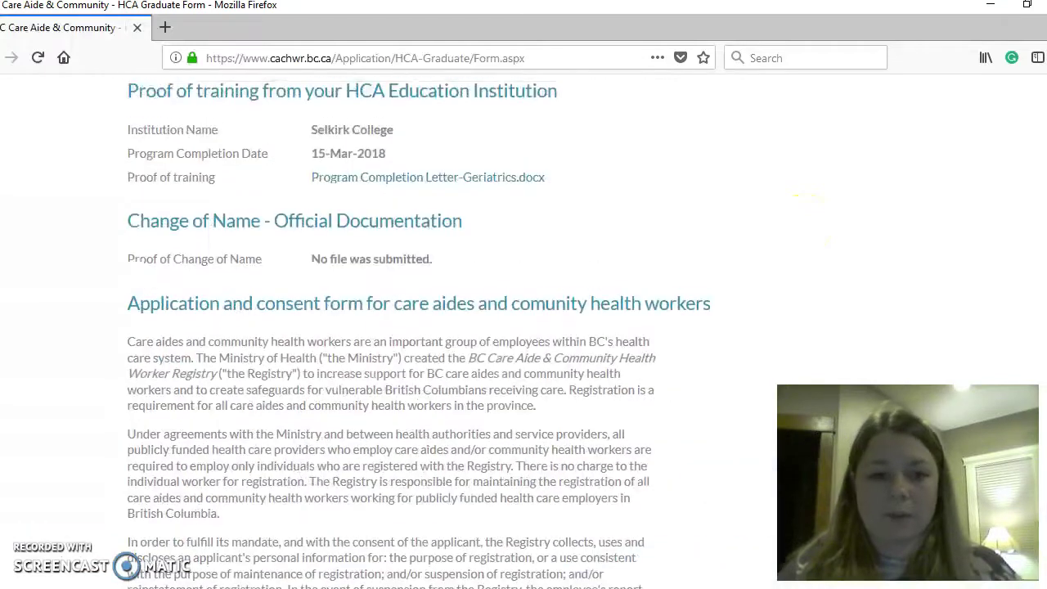